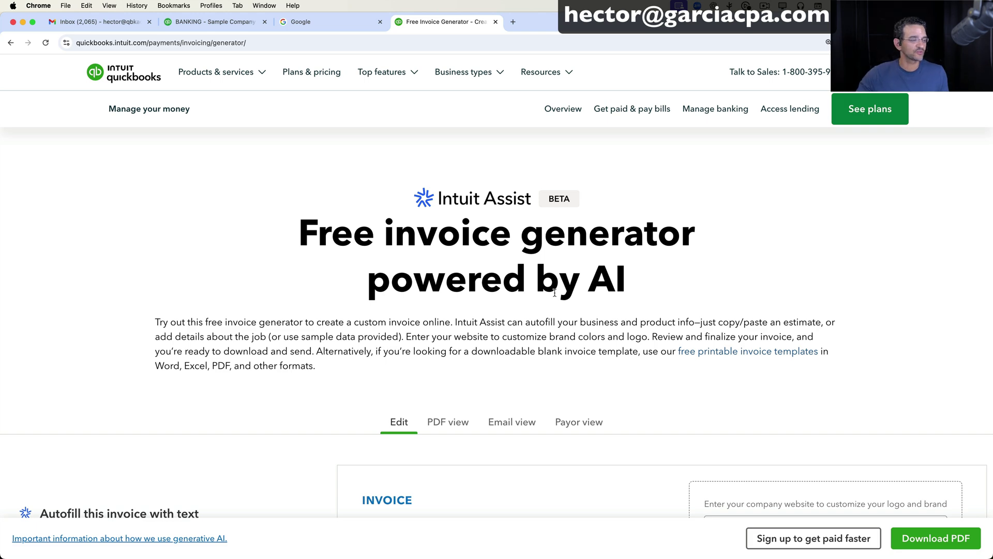
Scroll down to the blank invoice editor and the 'Autofill this invoice with text' panel.
mouse_move(257, 99)
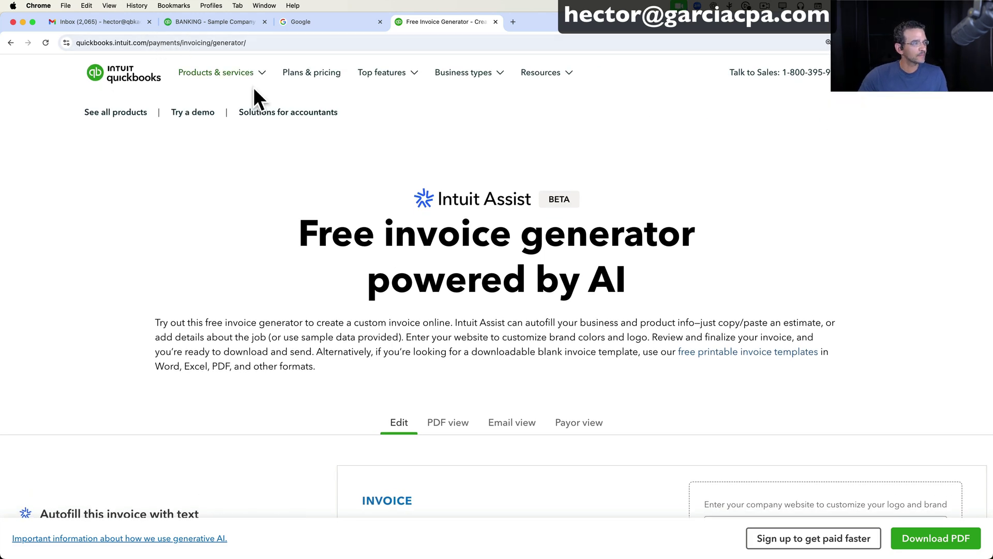
left_click(272, 46)
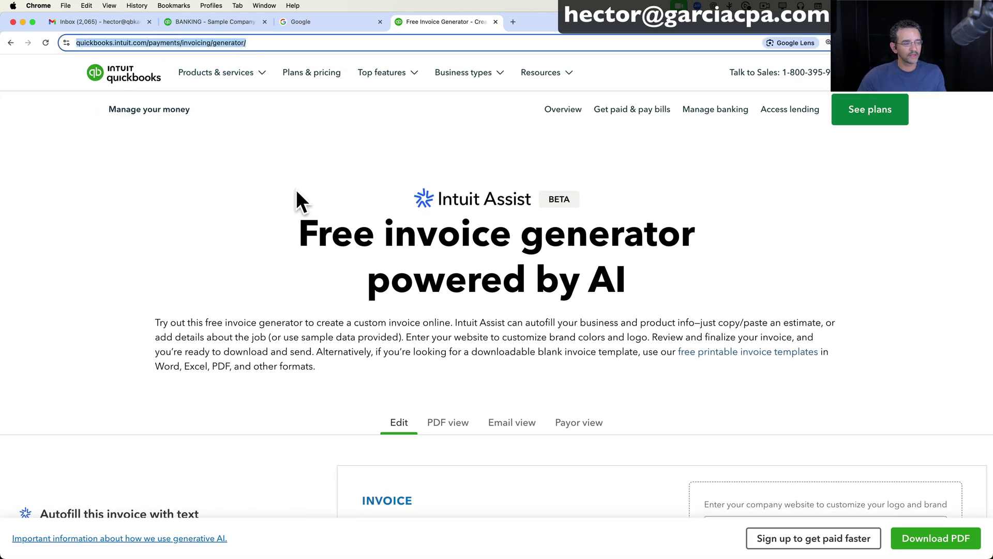
scroll(429, 296, "down", 2)
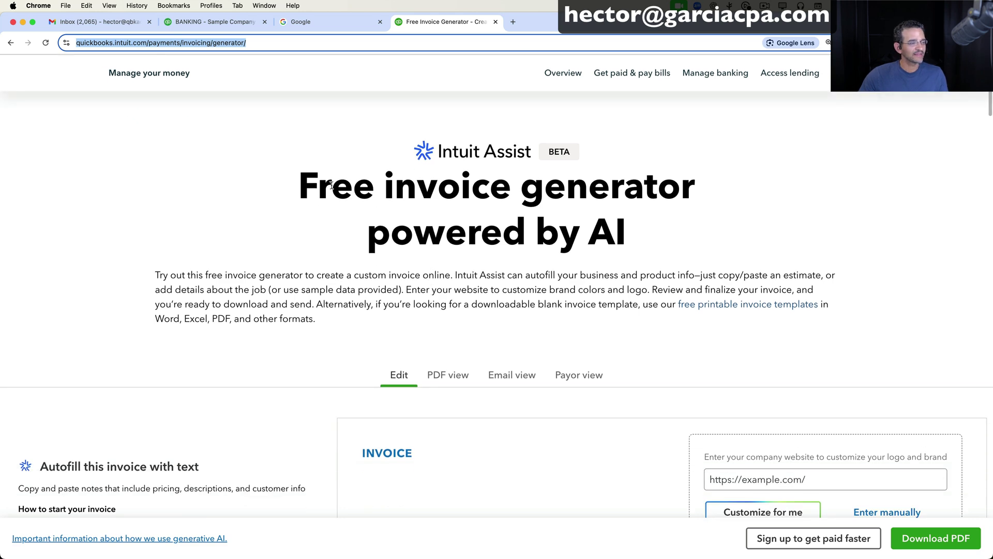
scroll(603, 274, "down", 3)
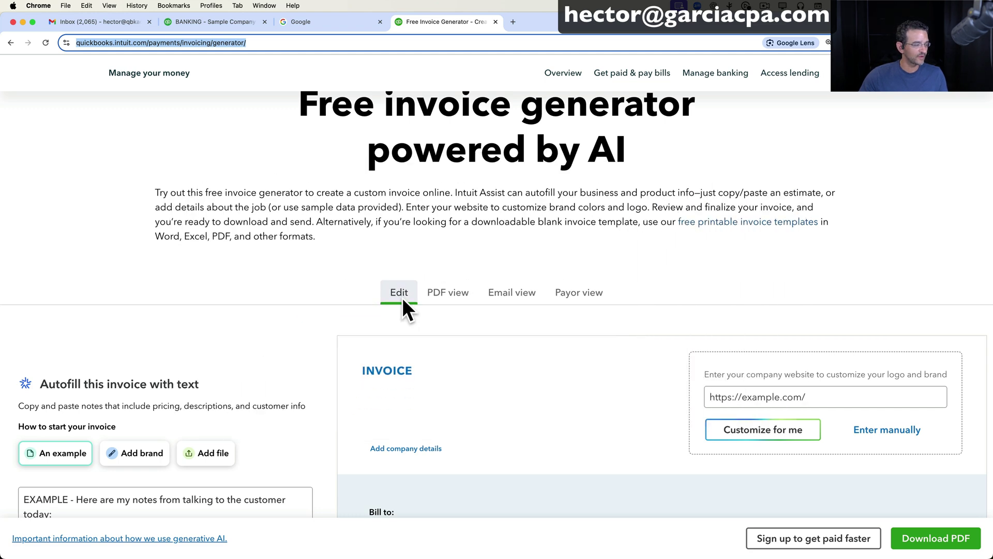
Preview the Add brand option for autofilling from the business website.
scroll(265, 313, "down", 3)
scroll(265, 313, "down", 1)
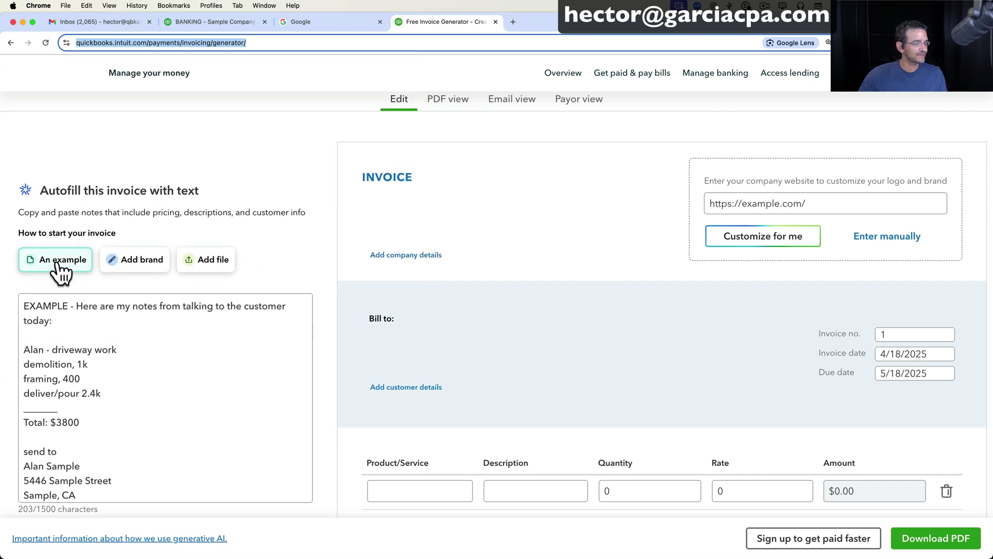
left_click(91, 358)
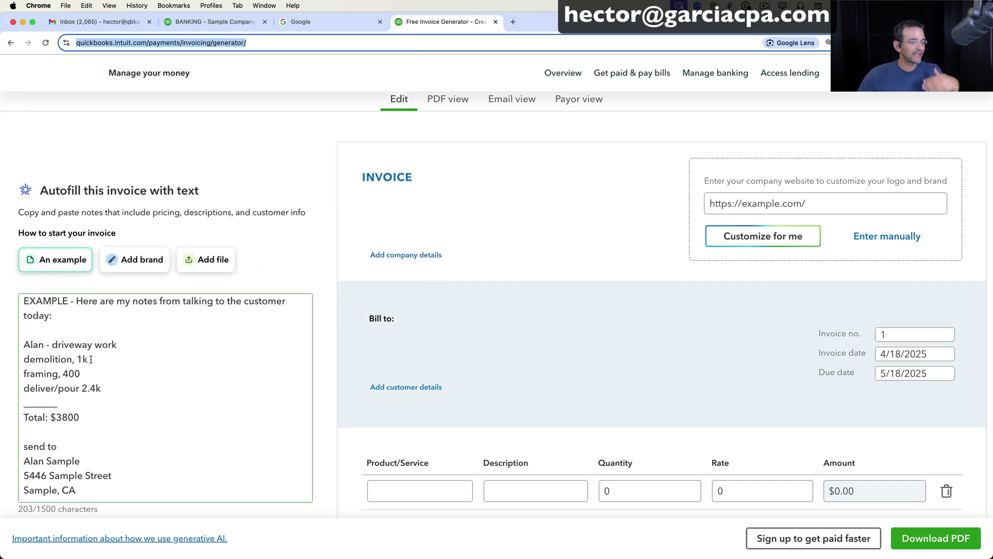
left_click(136, 265)
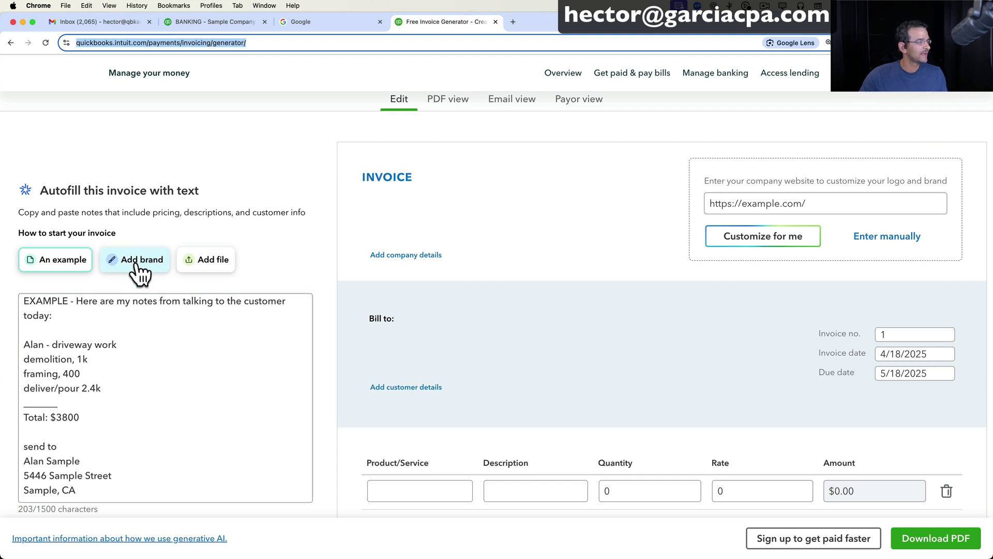
left_click(142, 270)
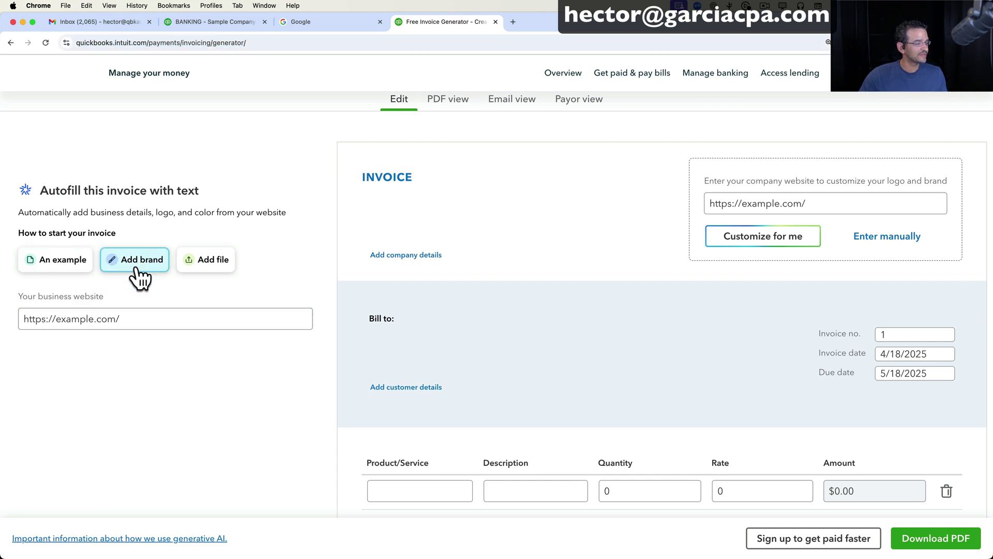
left_click(131, 314)
Check the Add file option, then restore An example notes and select all their text.
left_click(220, 266)
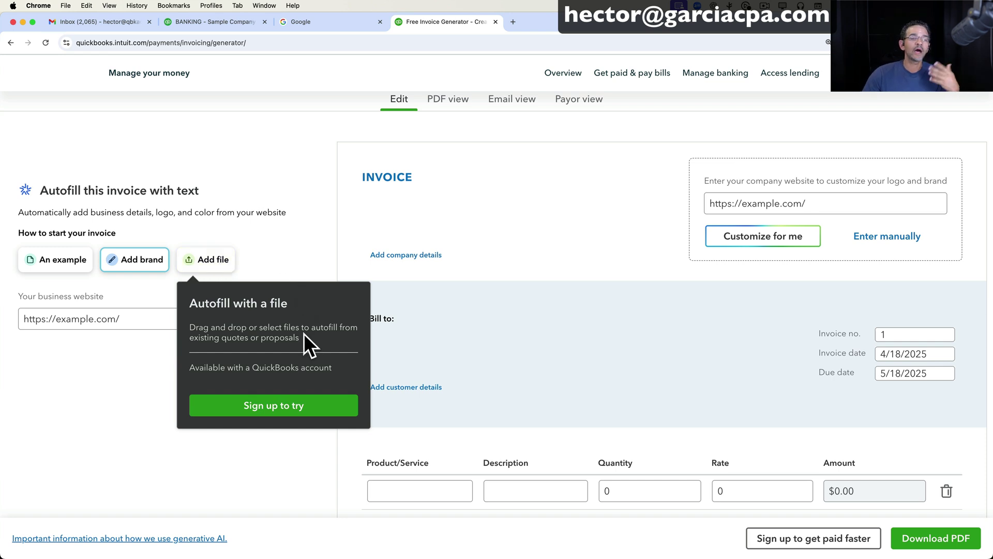
left_click(57, 263)
left_click_drag(26, 305, 139, 556)
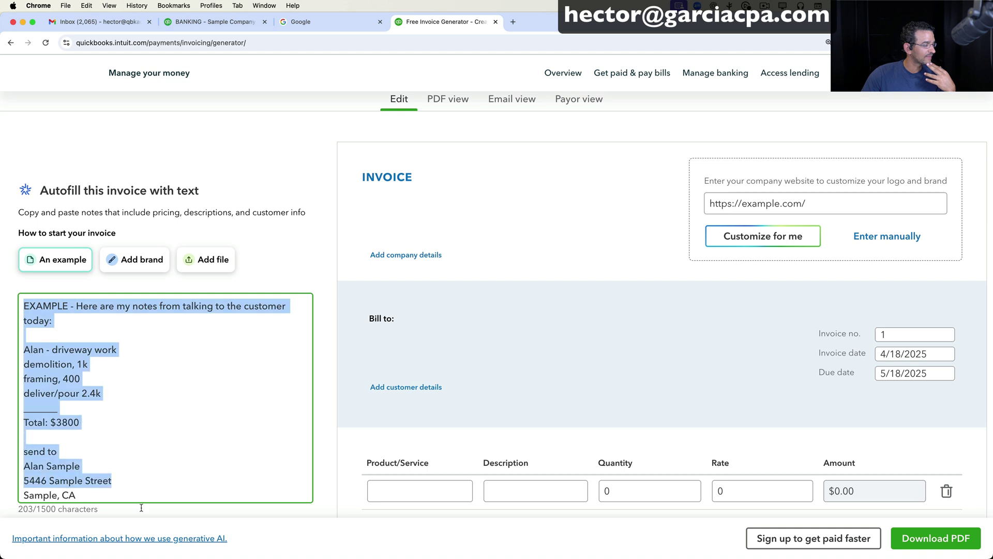
Replace the example notes with a description of the client's three-phase consulting job.
key("BackSpace")
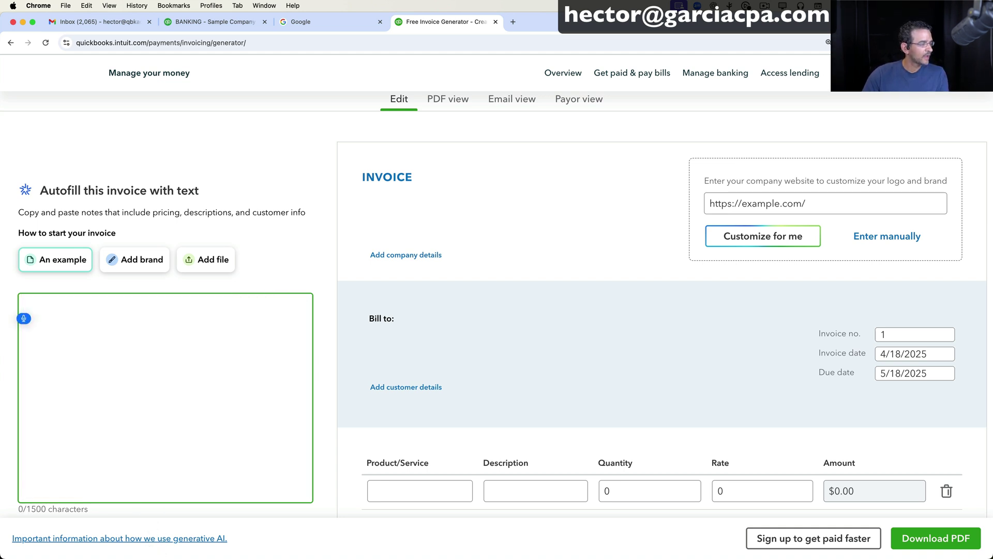
type("I spoke")
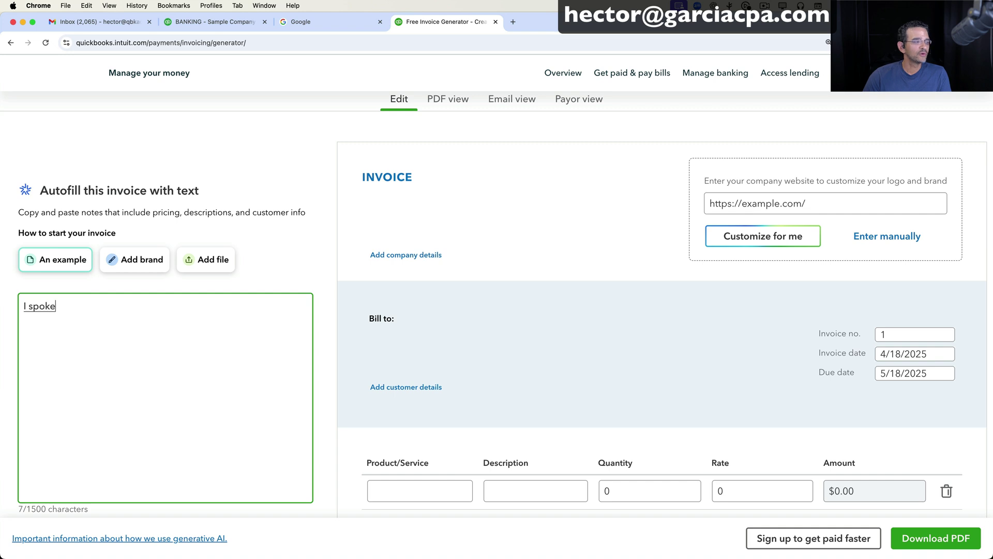
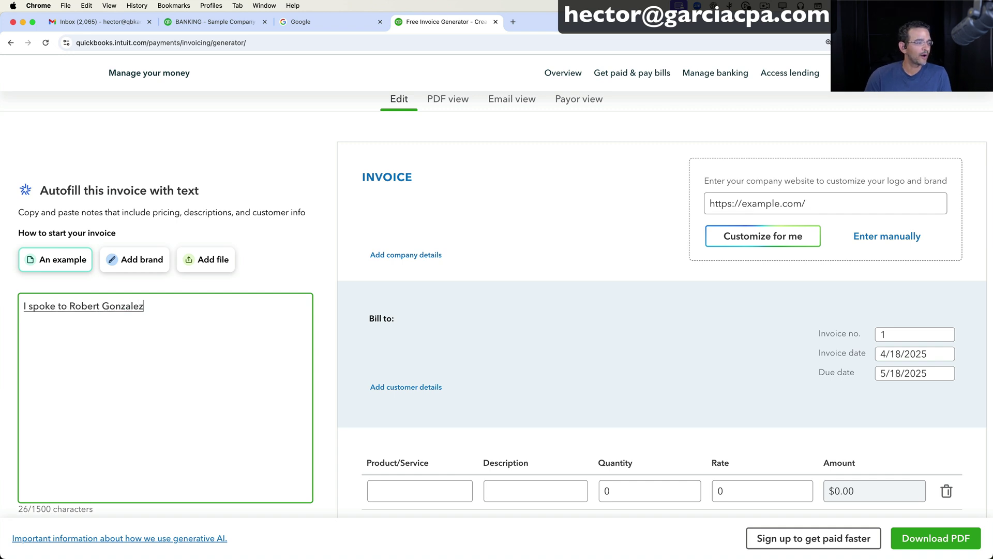
type(" about offering")
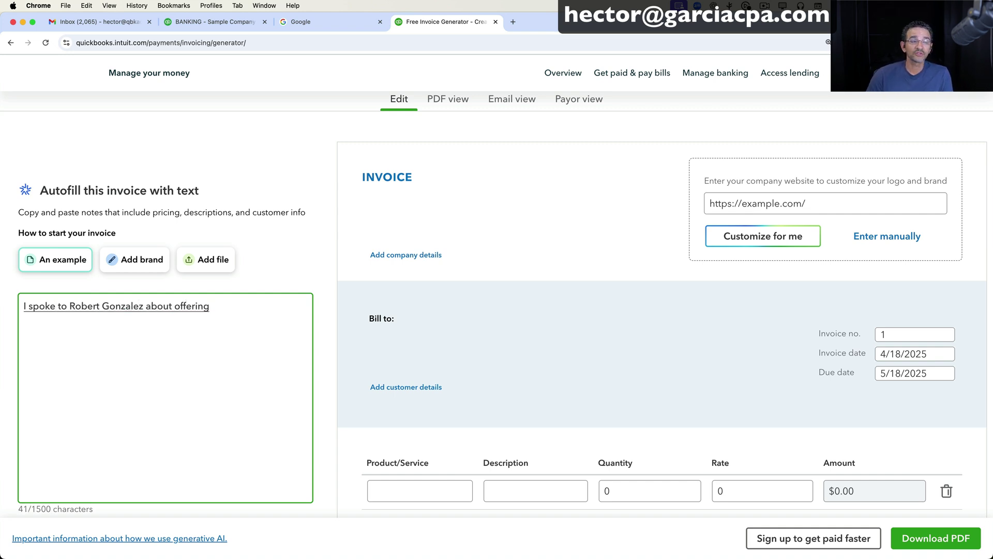
type(" a consulting job. That's broken down into three faces")
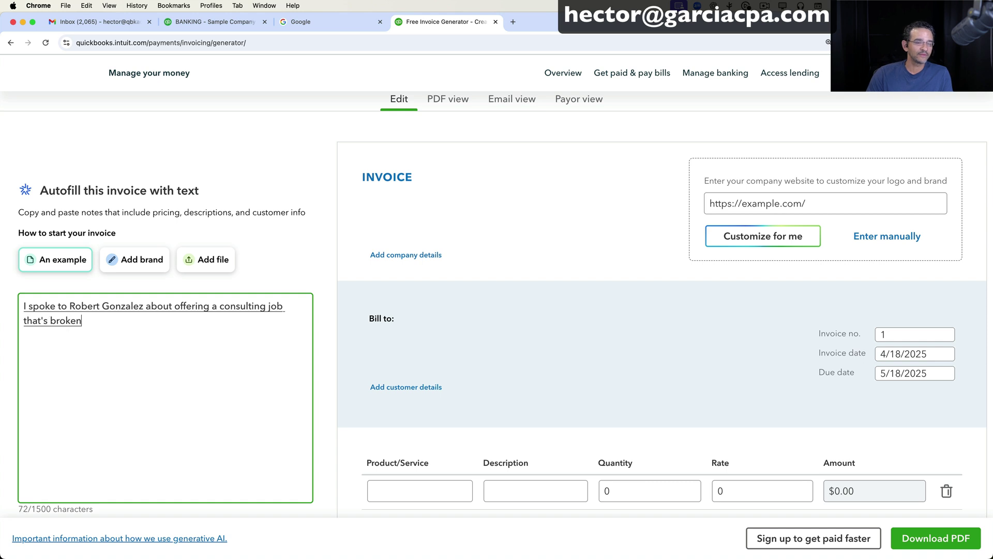
type(" phase")
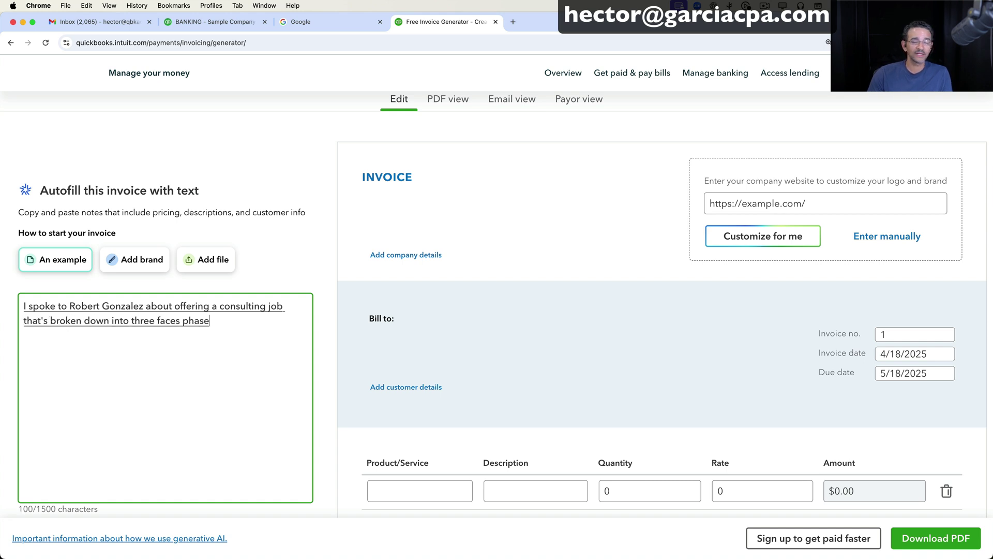
type(" one we're going to do a deep discovery")
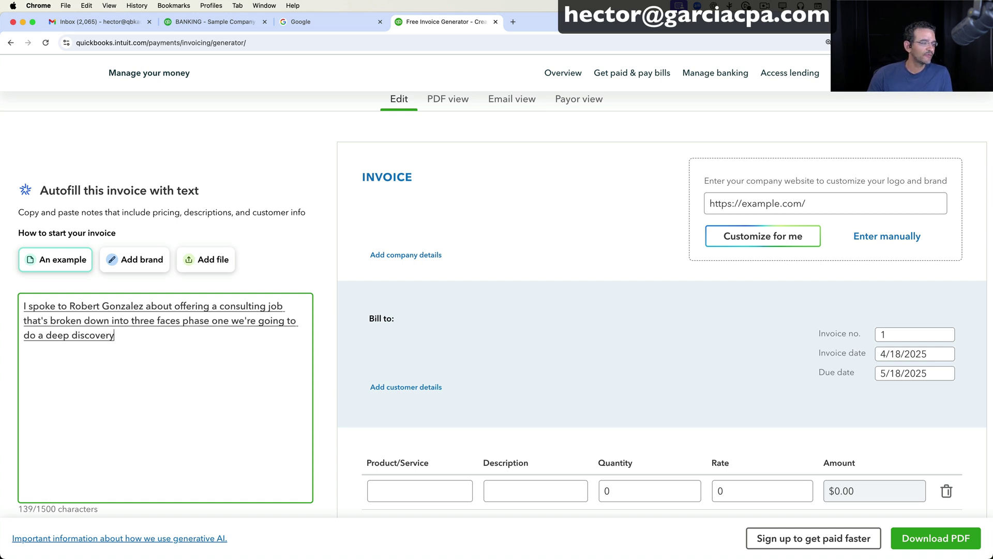
type(" of their current accounting and workflow needs.")
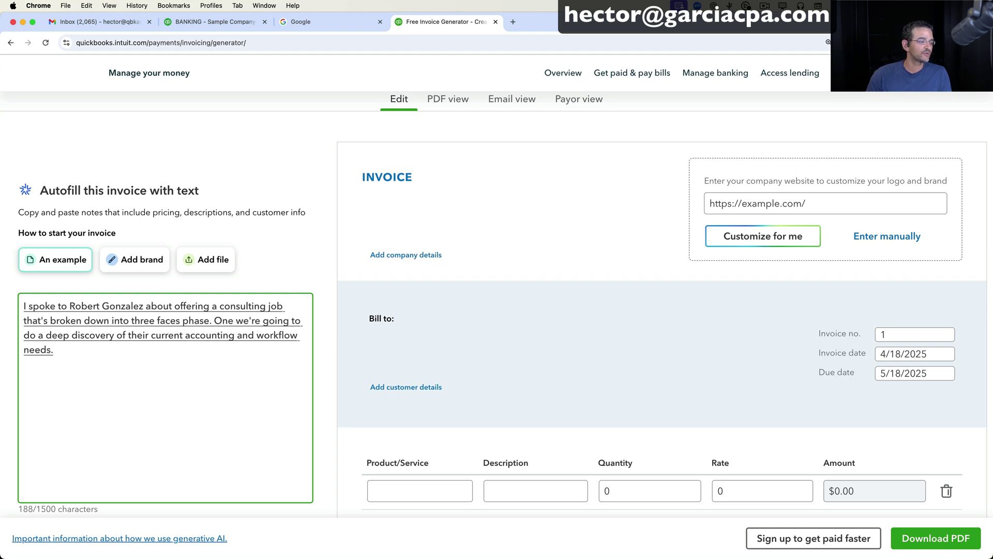
type(" Phase 2. we're gonna")
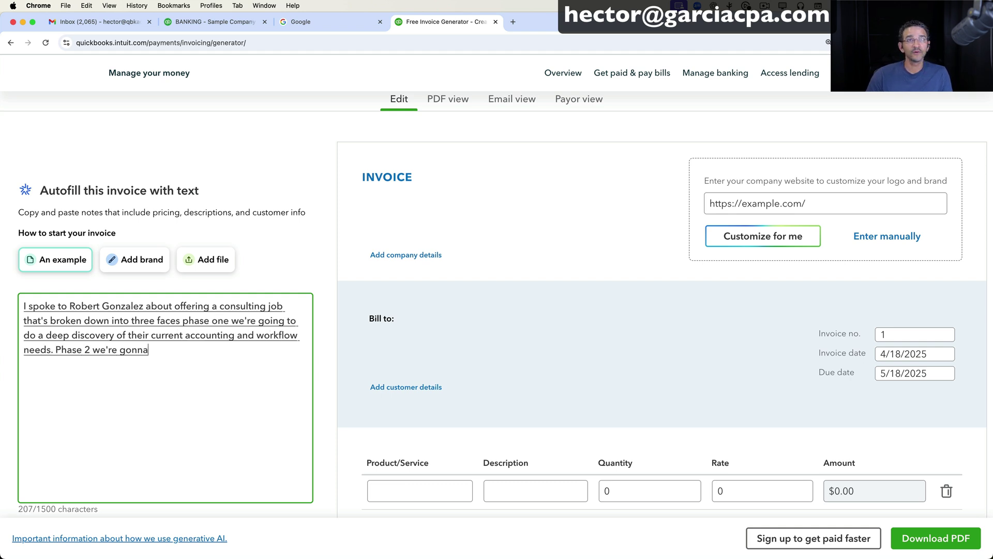
type(" do a clean")
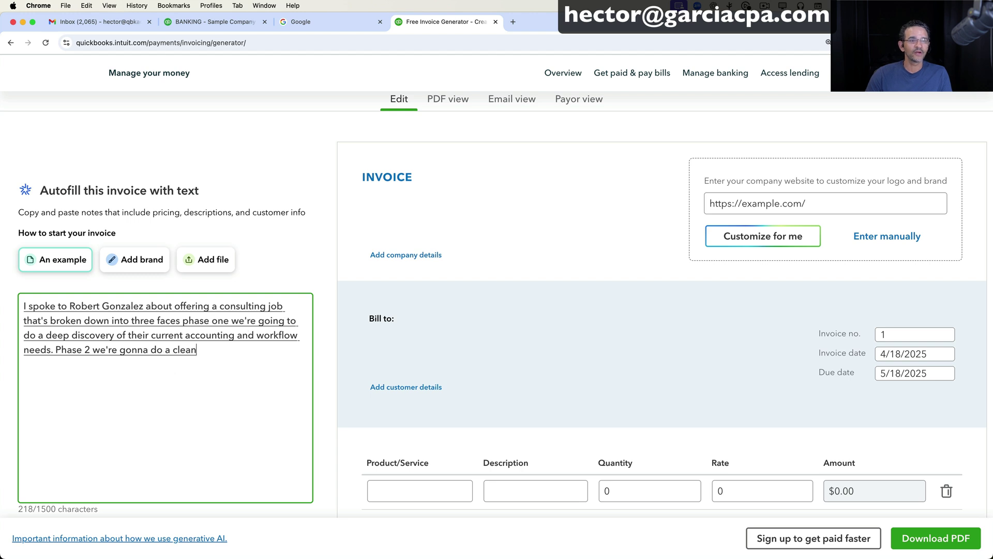
type("up of their current accounting and")
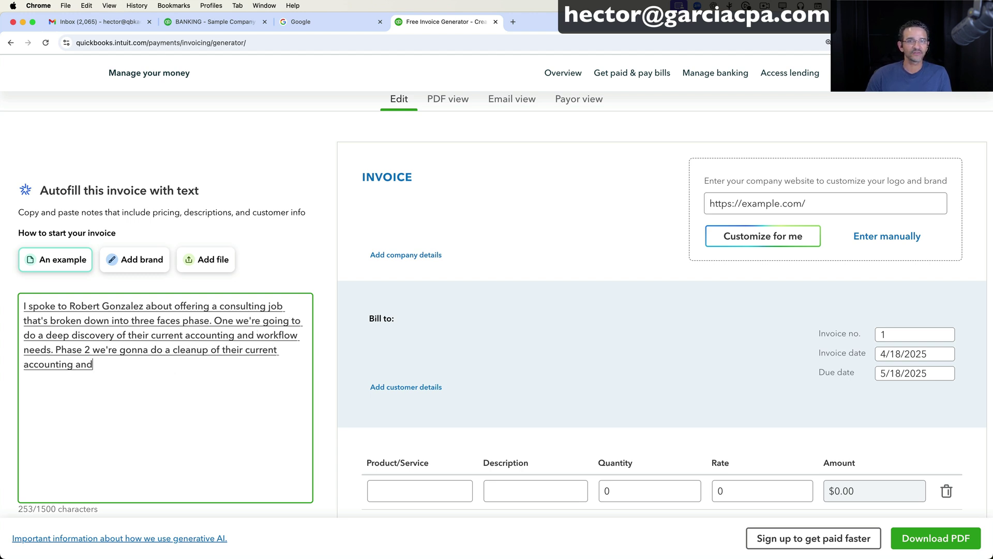
type(" adjusted financial statements.")
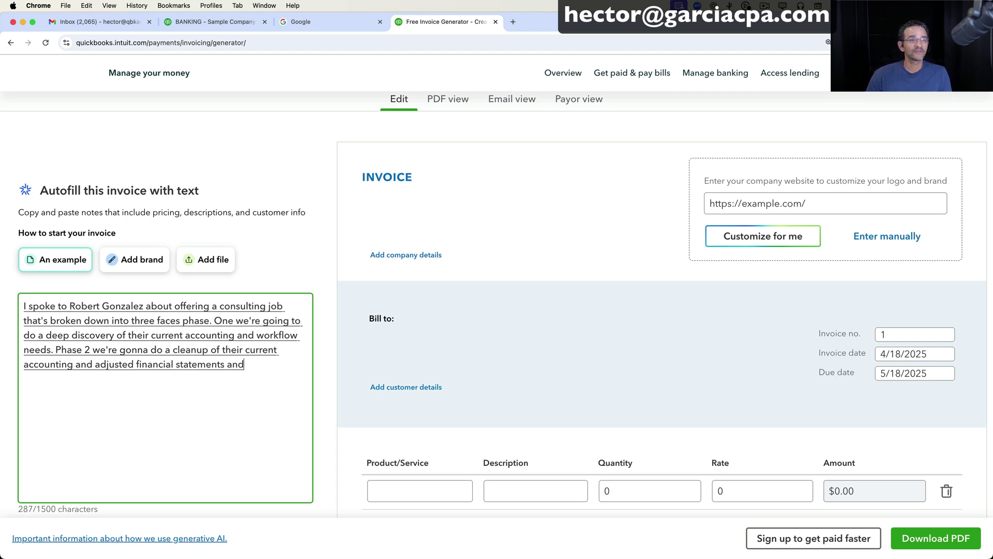
type(" and phase 3, we're gonna do an")
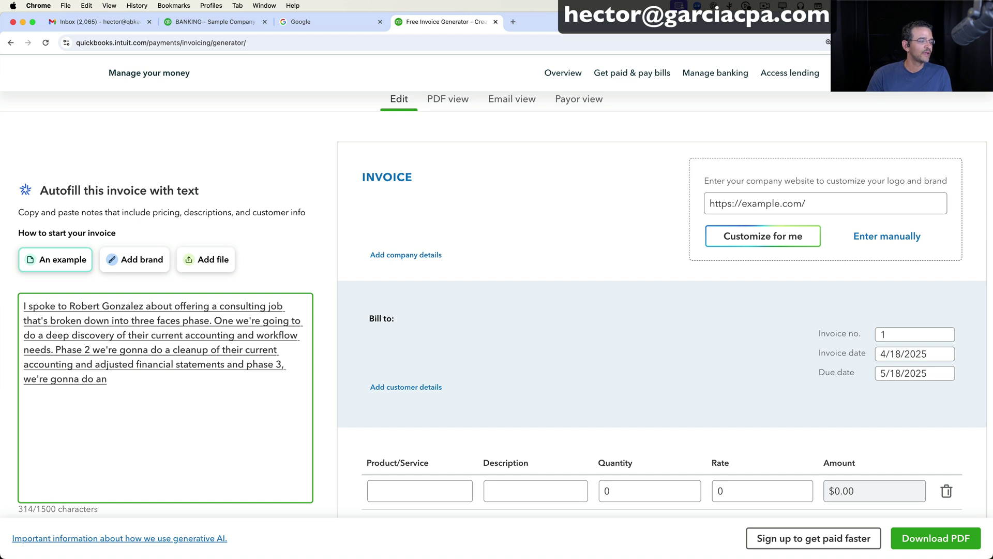
type(" advisory.")
type(" where we're gonna")
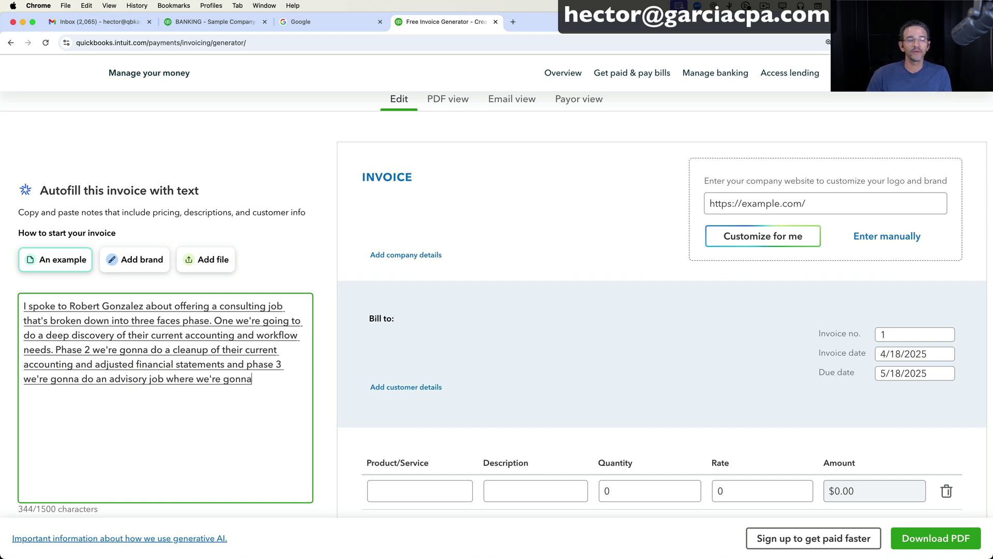
type(" help them. Bring the company")
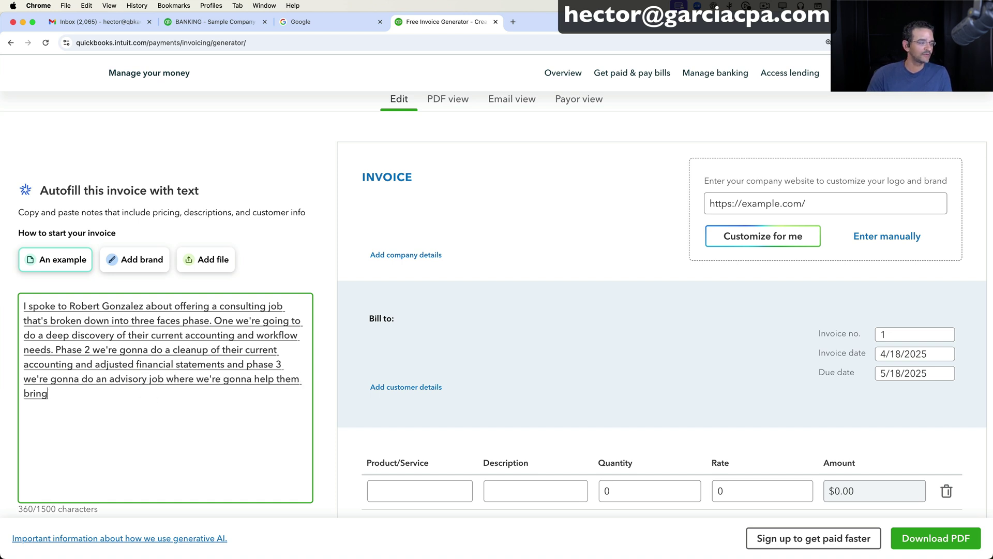
type(" to the next level.")
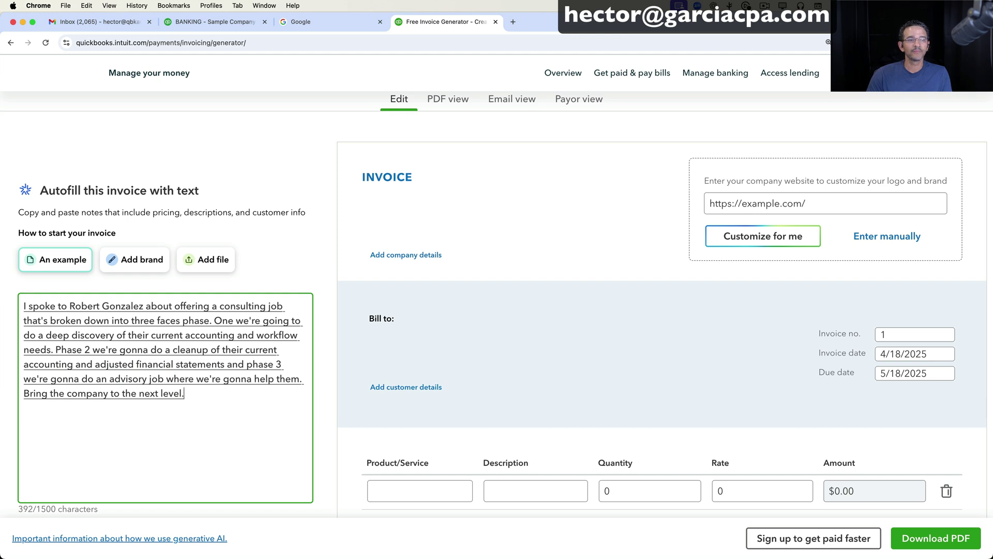
key("BackSpace")
type(" by improving all of the internal work")
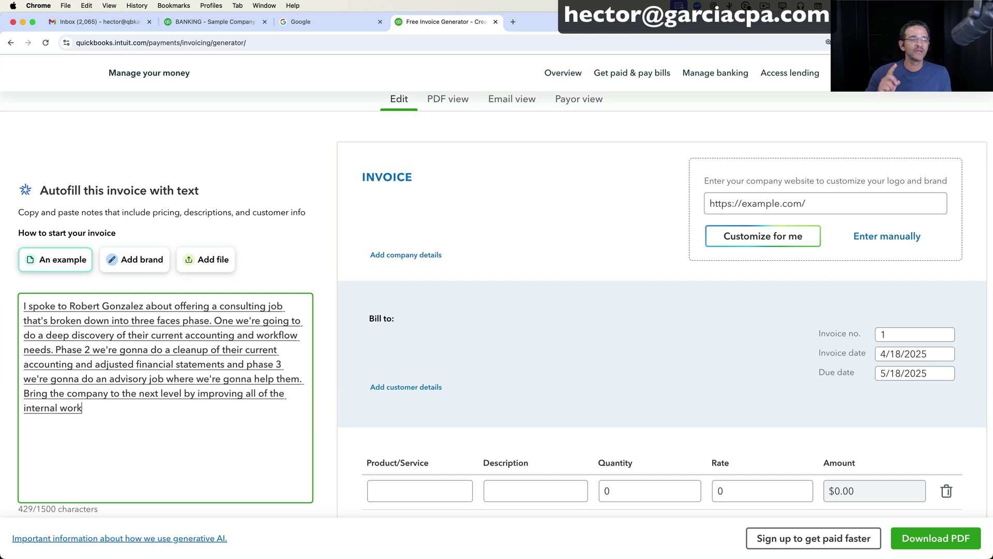
type("flows focusing on")
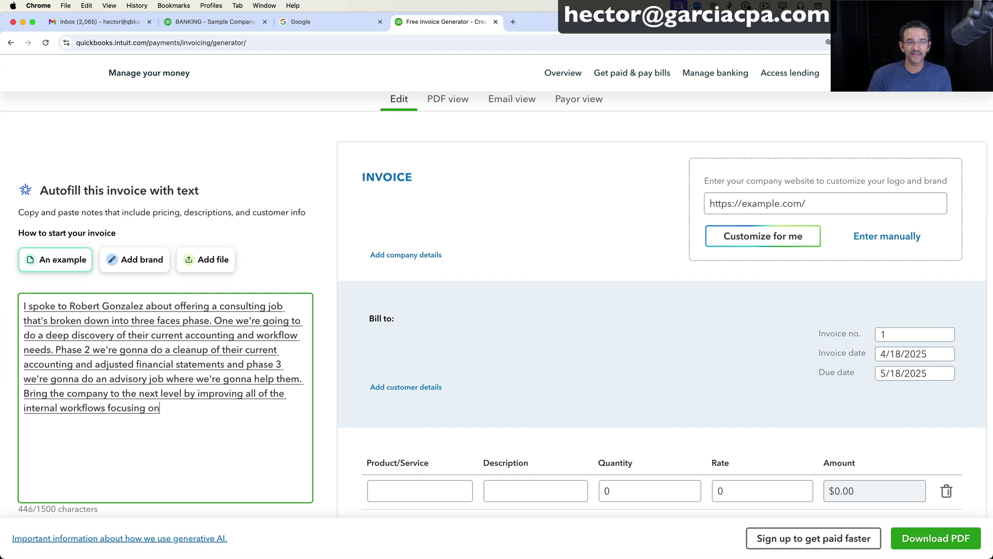
type(" the prices of their charging")
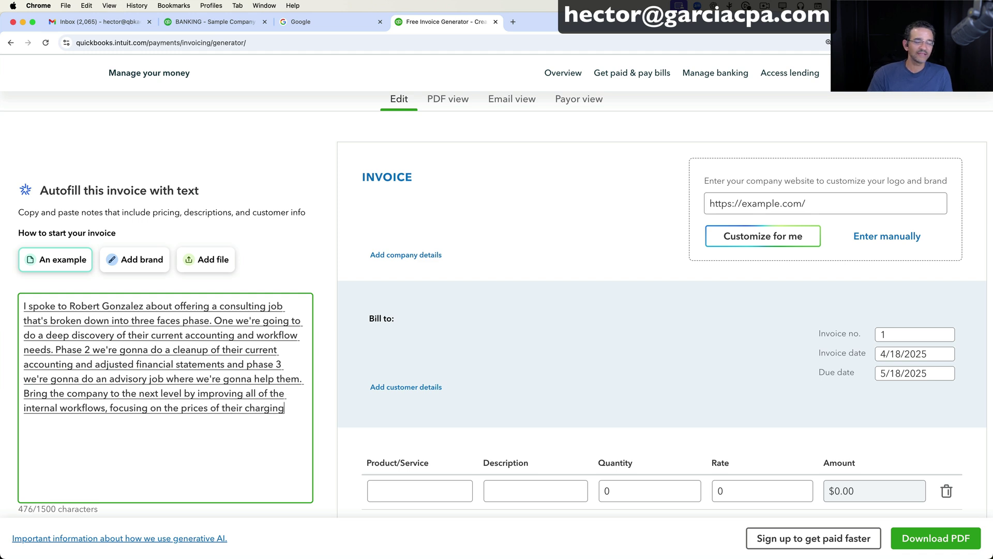
type(" and significantly reducing")
type(" their")
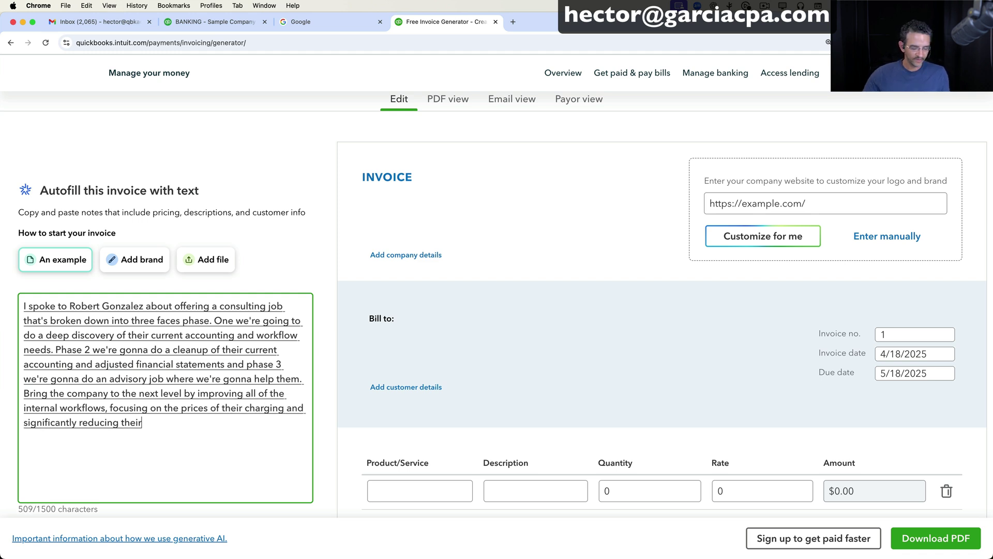
type(" expenses.")
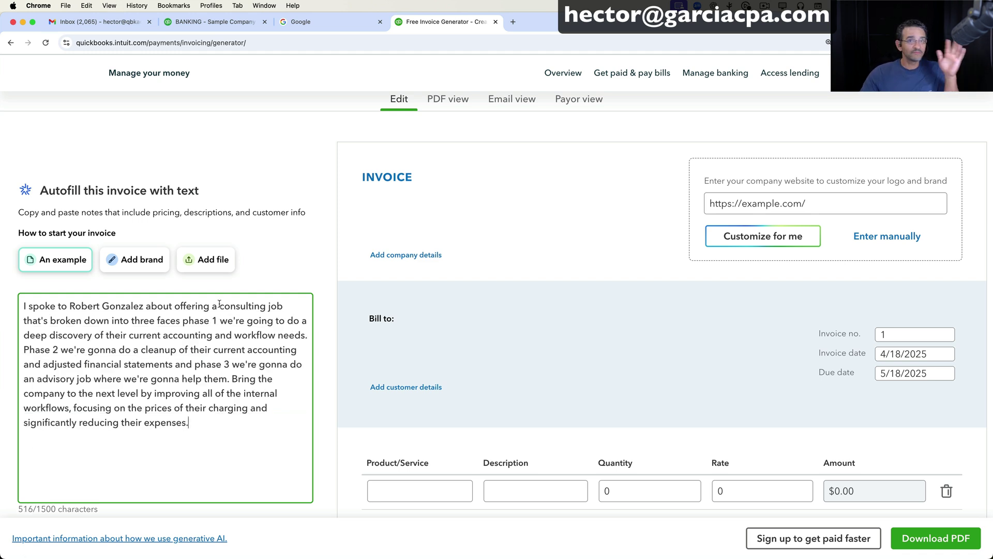
left_click_drag(240, 433, 6, 269)
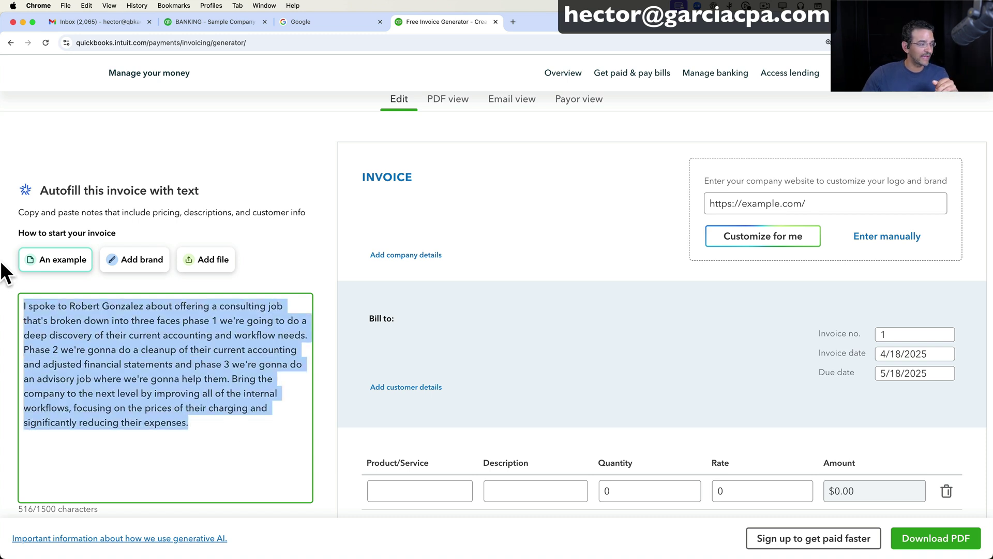
Dictate phase prices $10,000, $7,000 and $15,000 and the June 1–July 31 schedule into the notes.
left_click(215, 428)
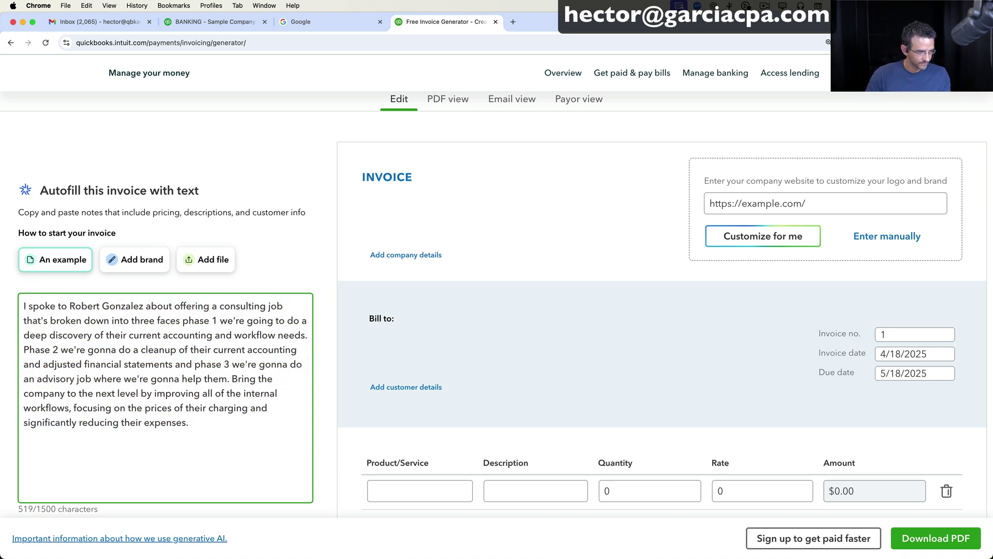
key("fn")
key("fn")
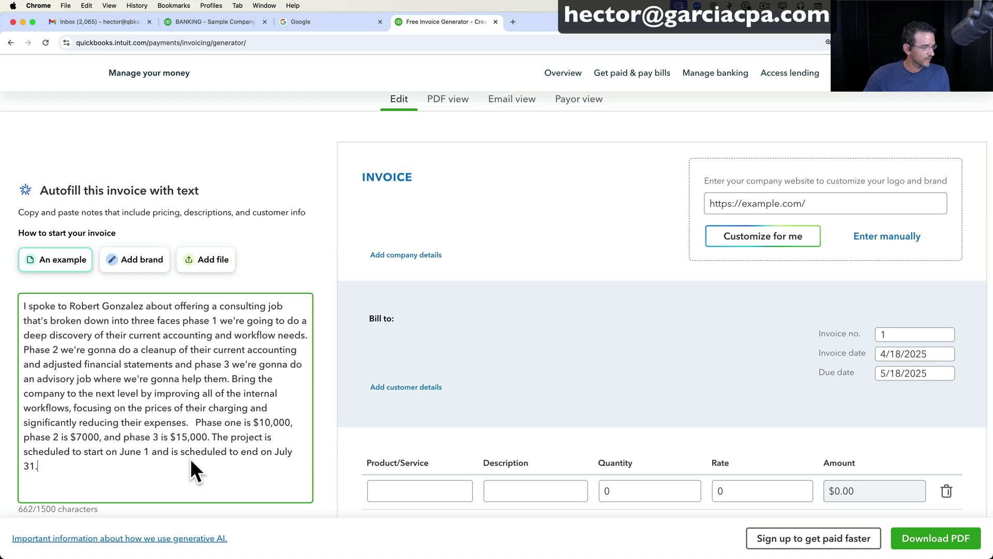
left_click_drag(154, 464, 5, 310)
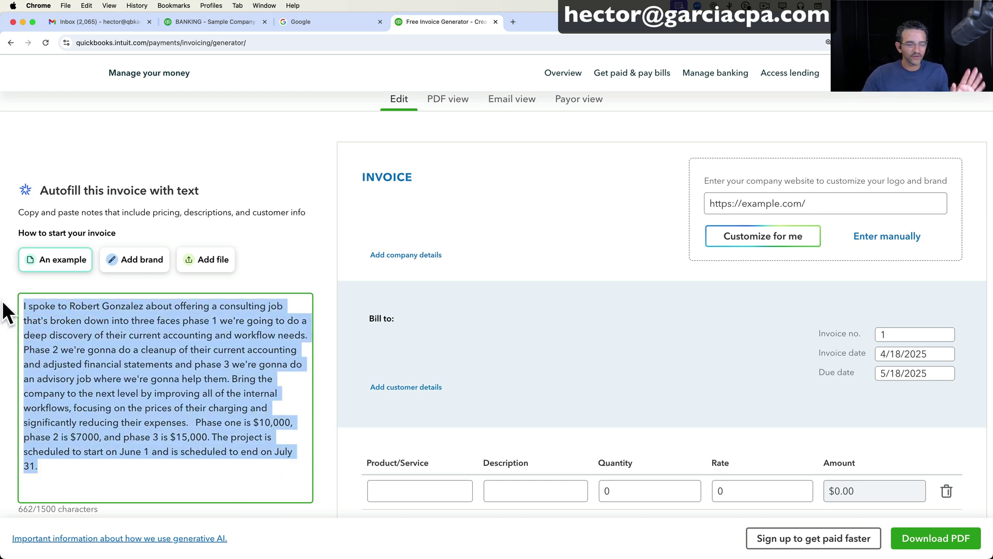
scroll(6, 311, "down", 3)
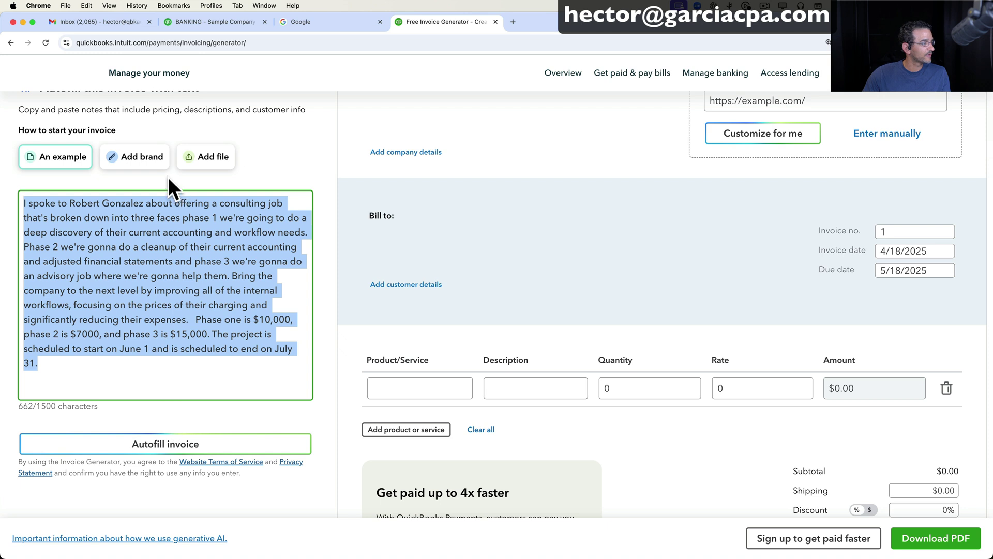
Enter the firm's website under Add brand and autofill the company details and logo.
left_click(144, 162)
left_click(103, 217)
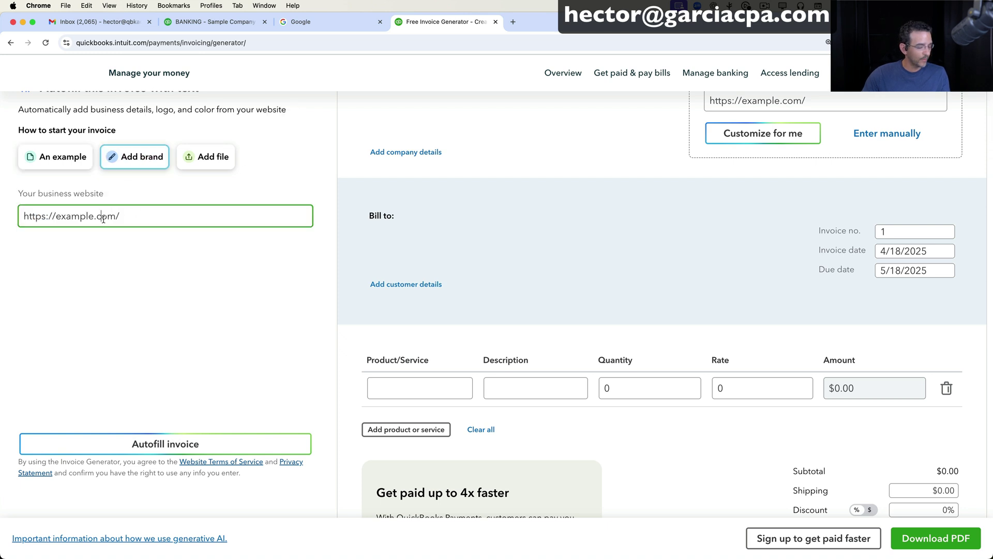
left_click(45, 163)
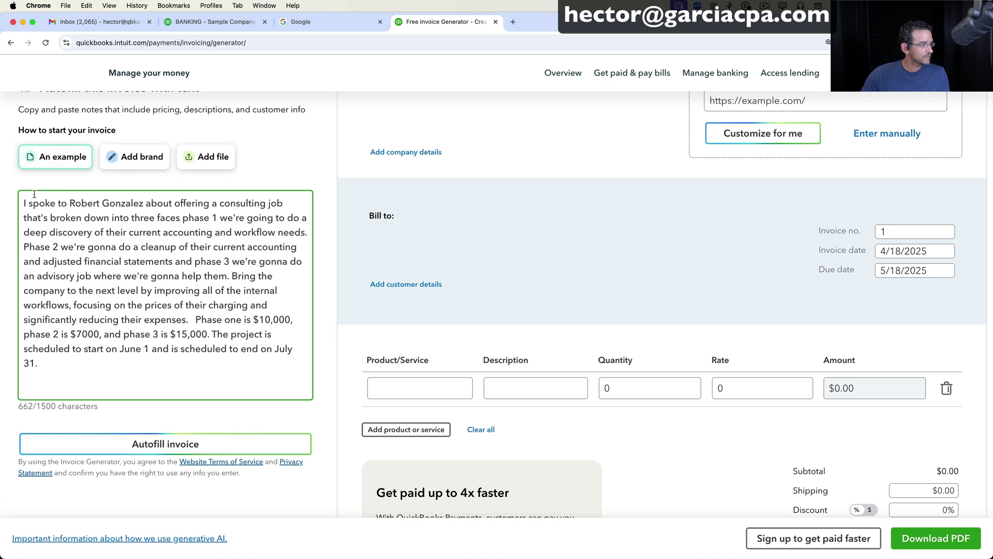
left_click_drag(26, 202, 122, 437)
left_click(147, 165)
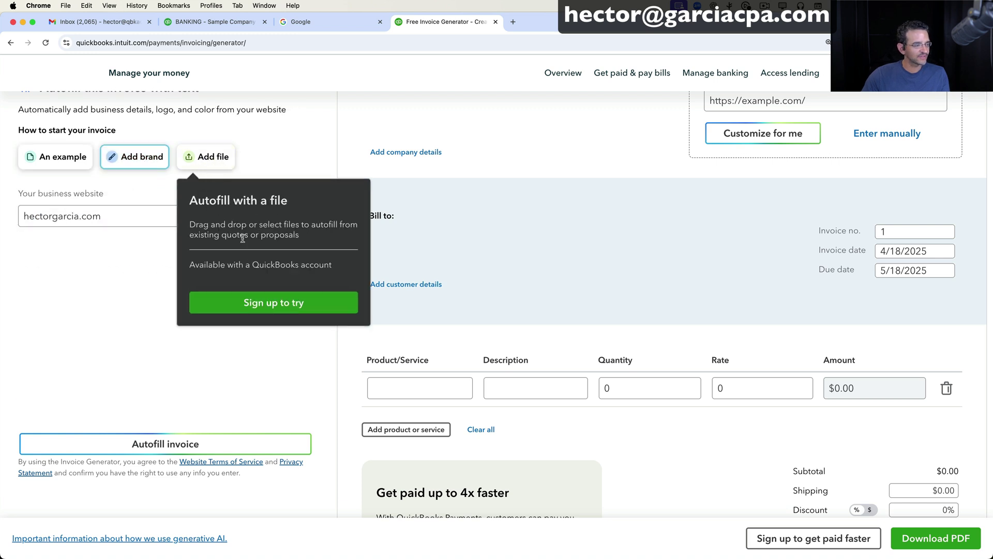
scroll(124, 290, "up", 2)
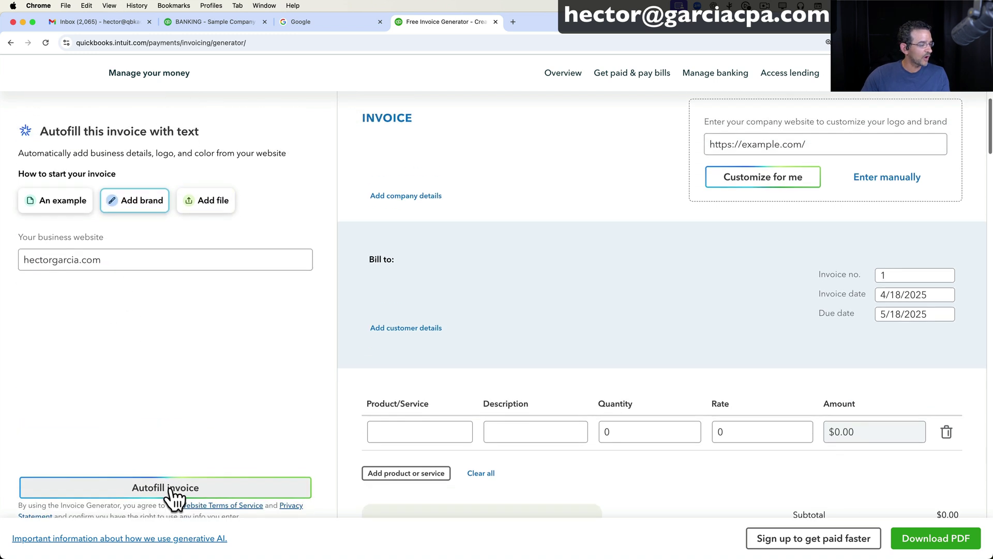
left_click(170, 488)
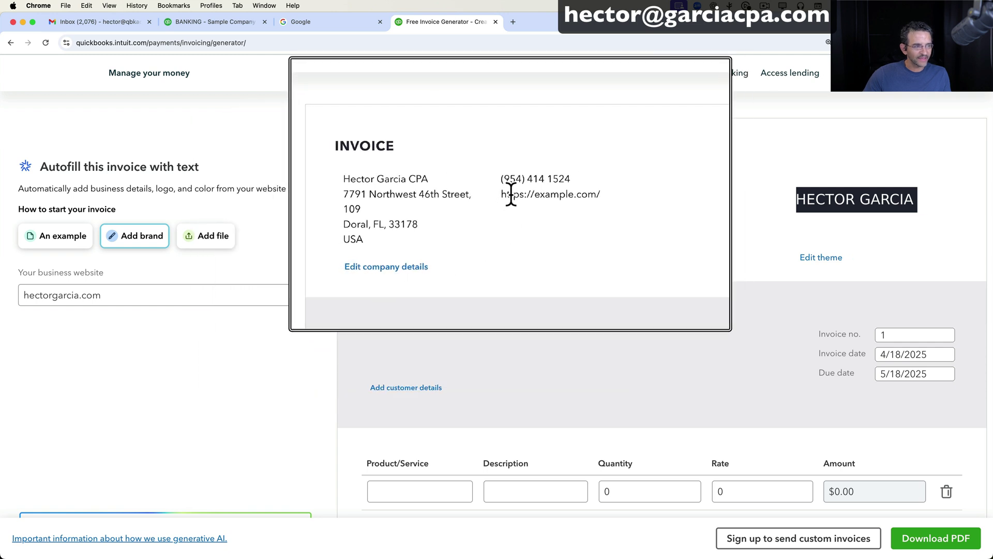
In Edit company details, start replacing the example.com placeholder website with the firm's domain.
left_click_drag(510, 199, 556, 198)
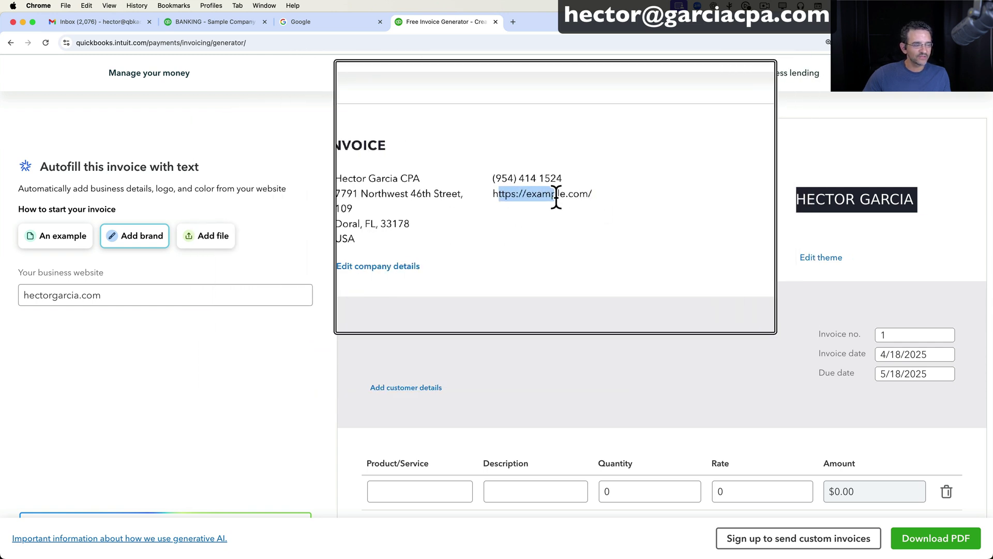
left_click(496, 235)
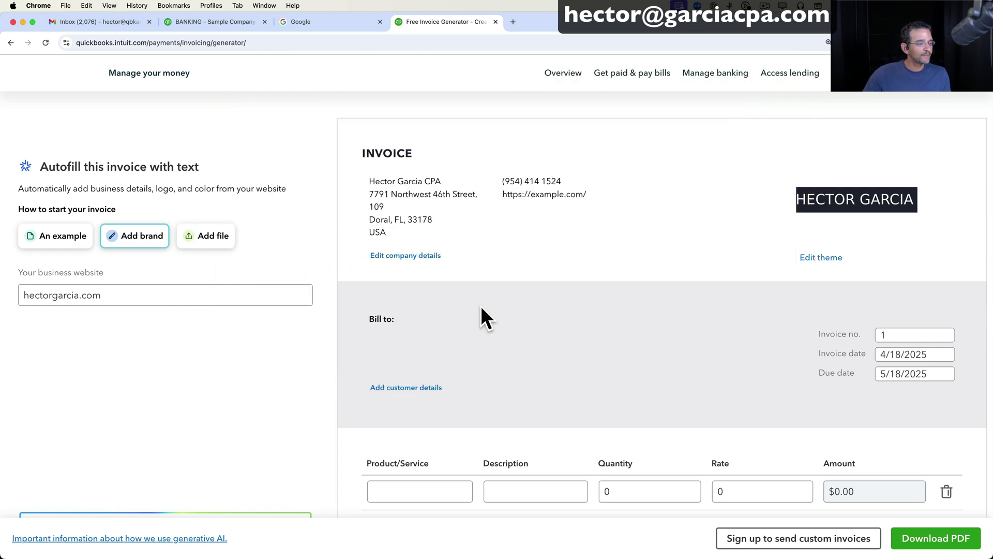
scroll(460, 269, "down", 1)
left_click(414, 218)
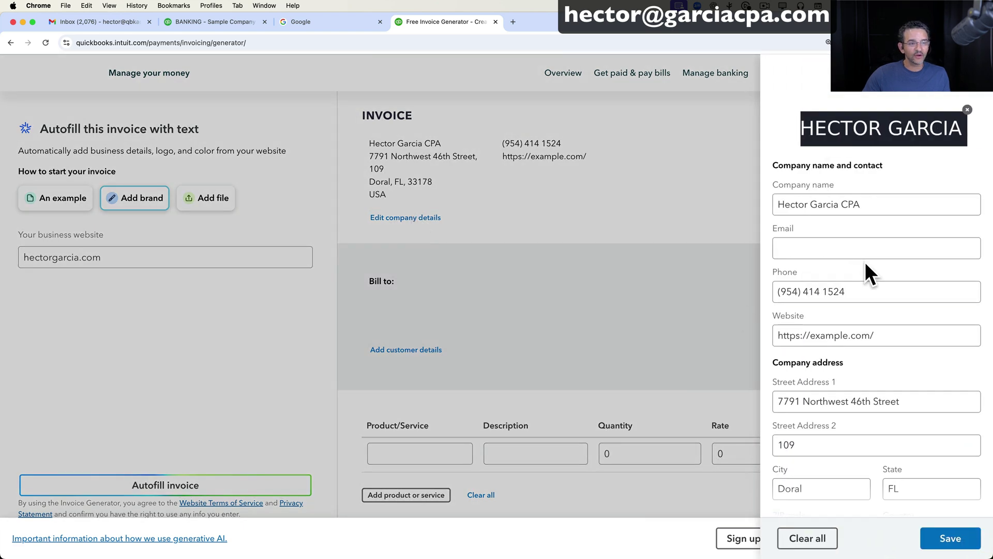
scroll(865, 262, "down", 5)
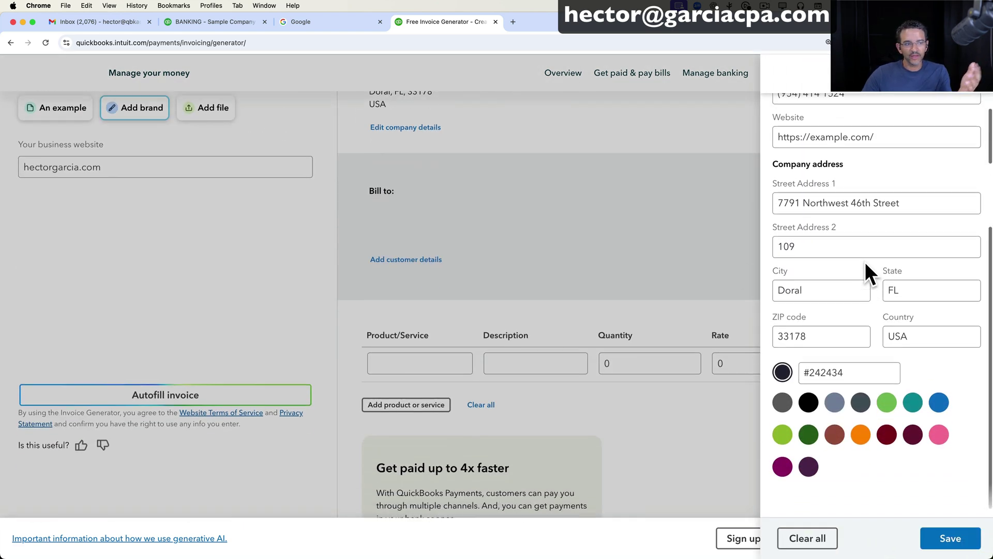
scroll(865, 262, "up", 5)
left_click(819, 338)
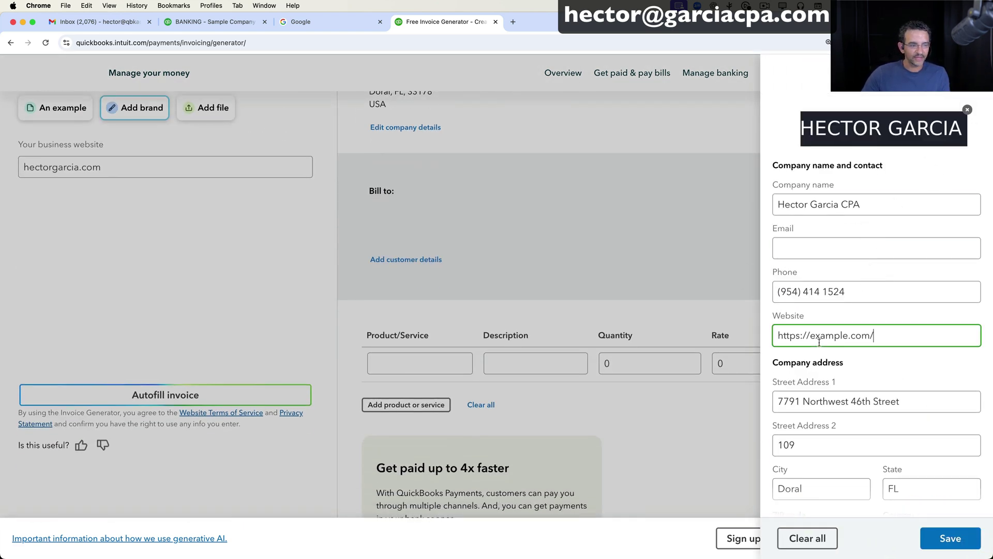
left_click(810, 337, "shift")
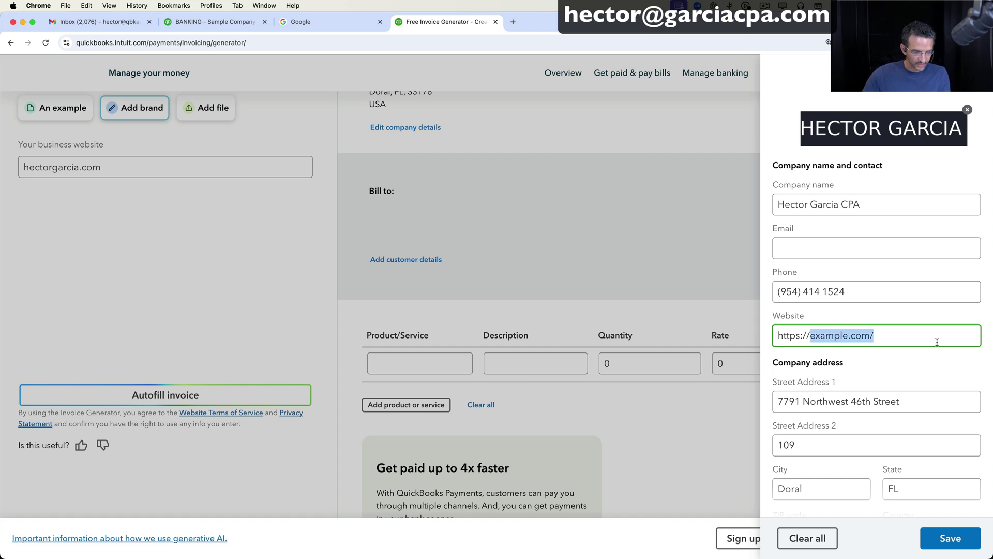
type("g")
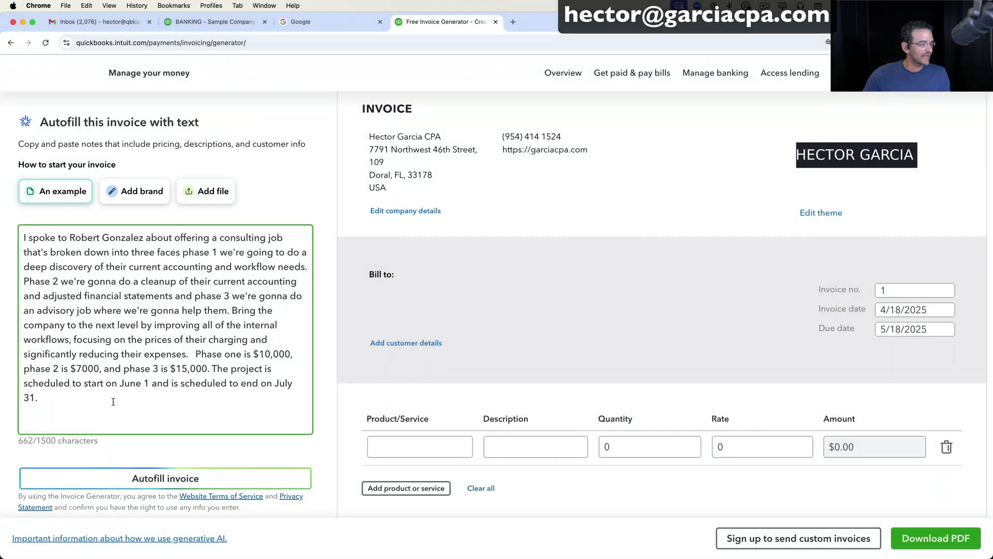
Autofill the invoice from the job notes, billing the consulting phases for 6/1/2023–7/31/2023.
left_click(163, 478)
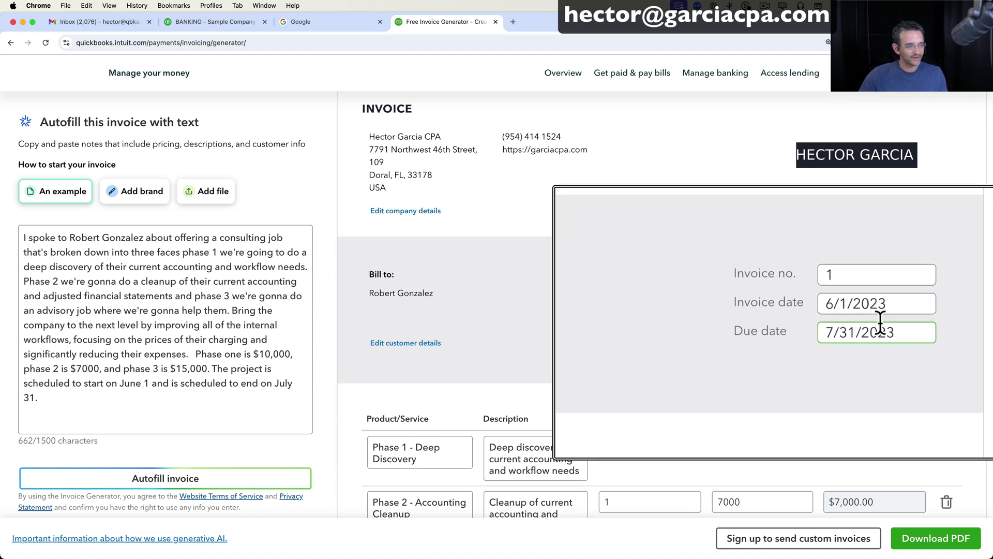
scroll(861, 352, "down", 1)
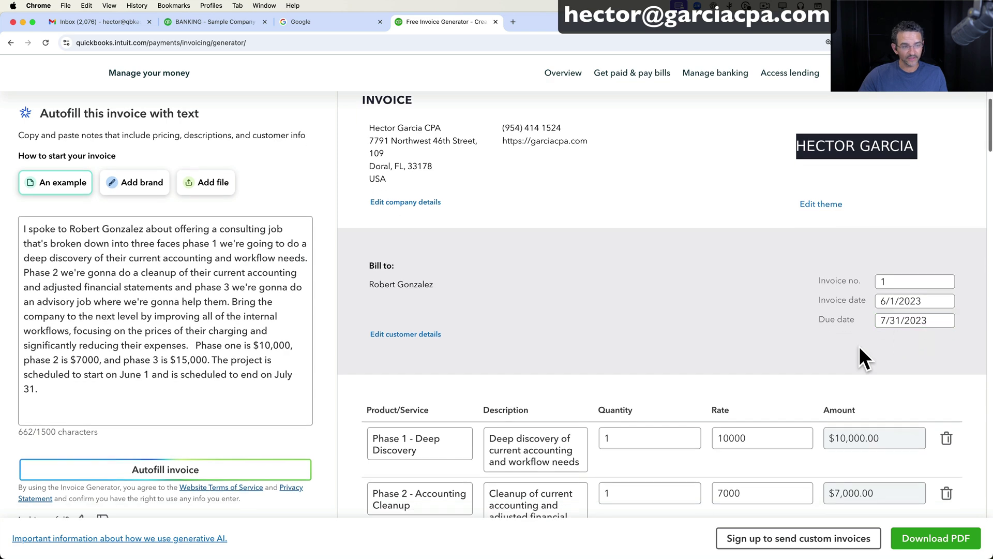
scroll(701, 289, "down", 2)
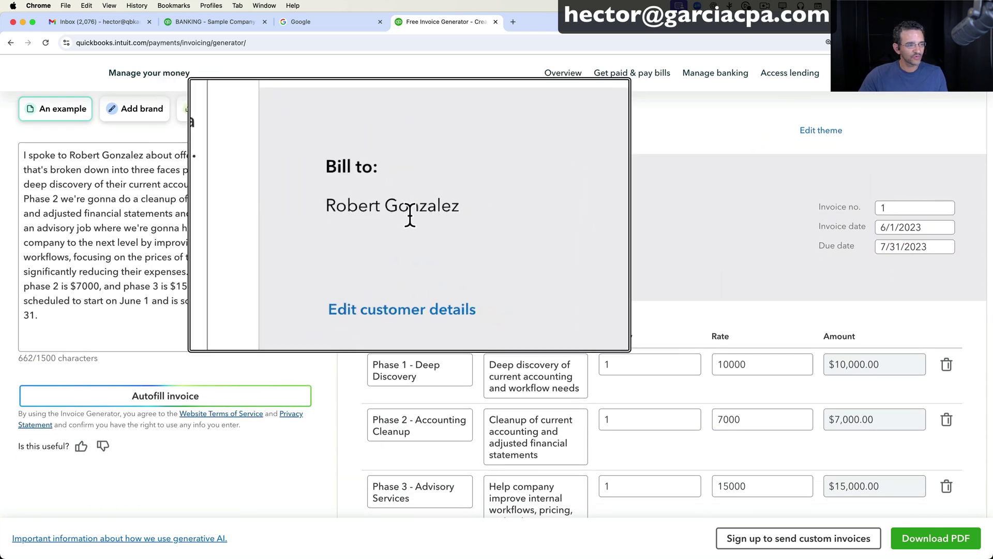
scroll(580, 324, "down", 1)
scroll(579, 323, "down", 4)
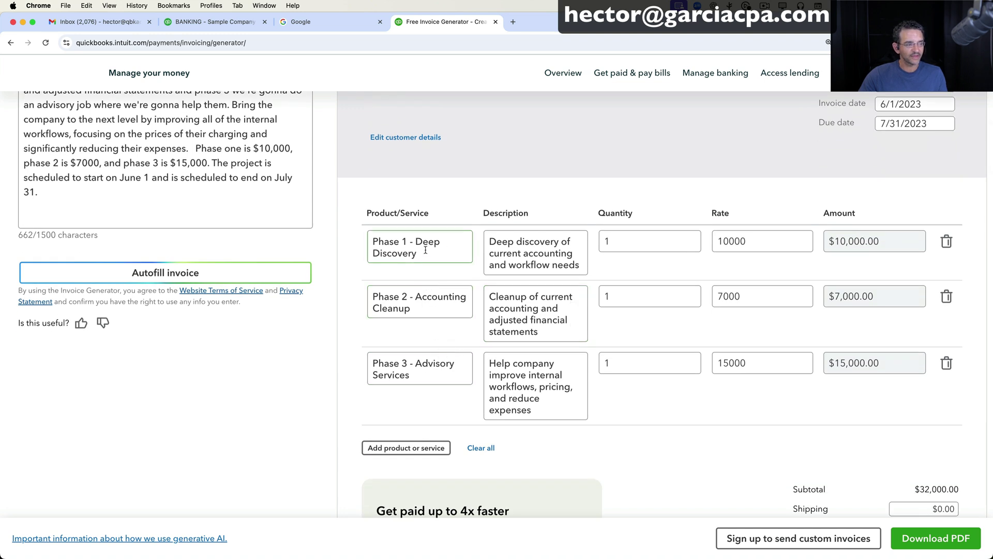
left_click_drag(422, 253, 366, 239)
left_click_drag(424, 306, 368, 296)
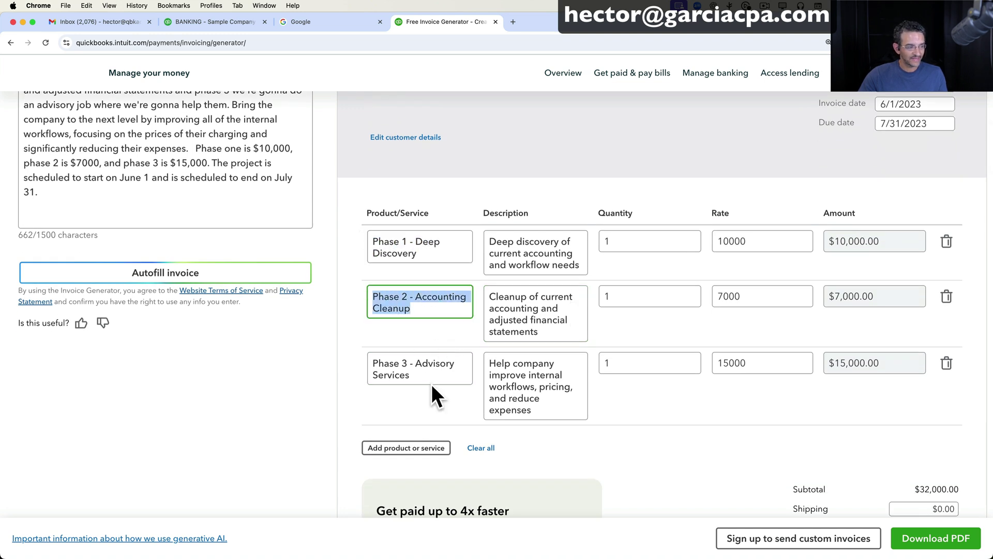
left_click_drag(430, 380, 358, 353)
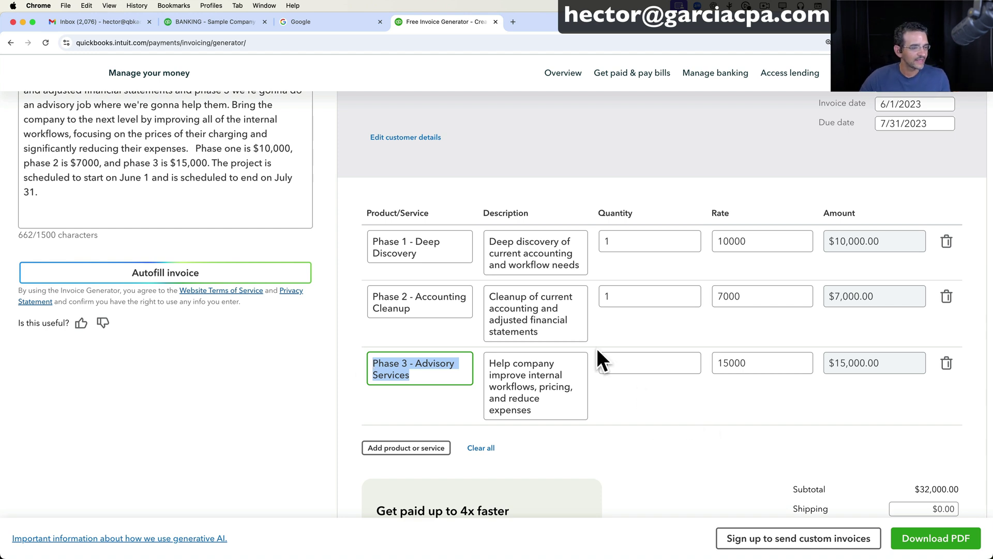
left_click_drag(488, 239, 590, 278)
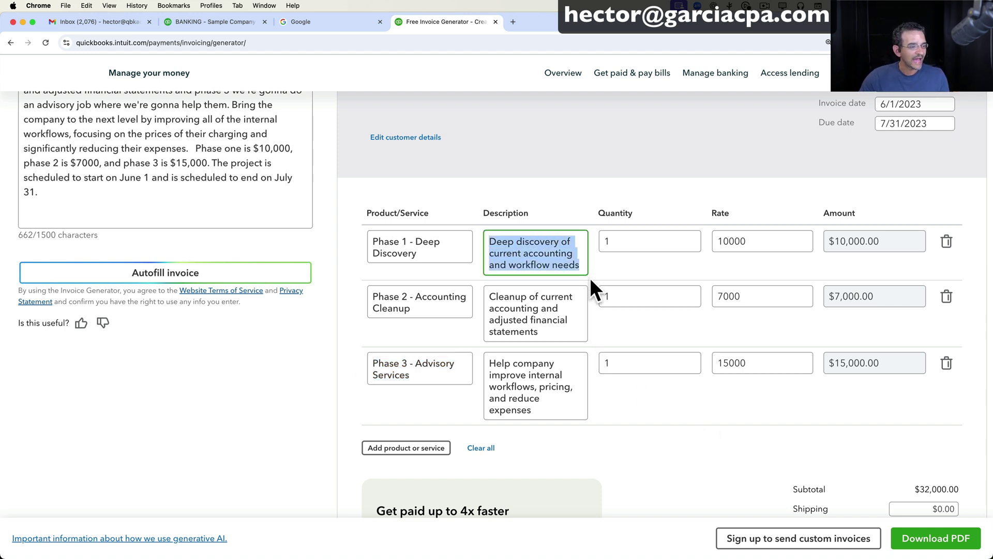
left_click_drag(490, 294, 576, 358)
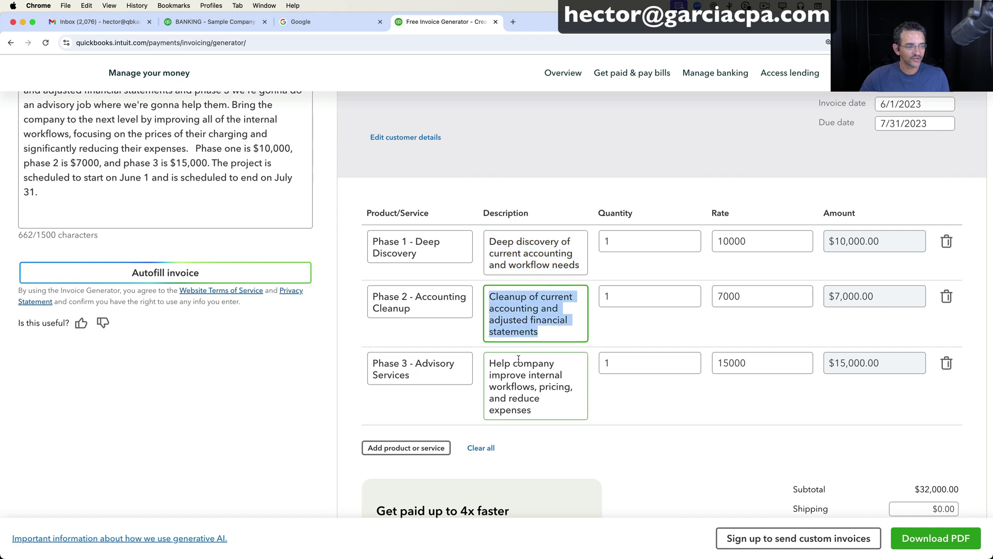
left_click_drag(491, 360, 566, 443)
left_click(653, 398)
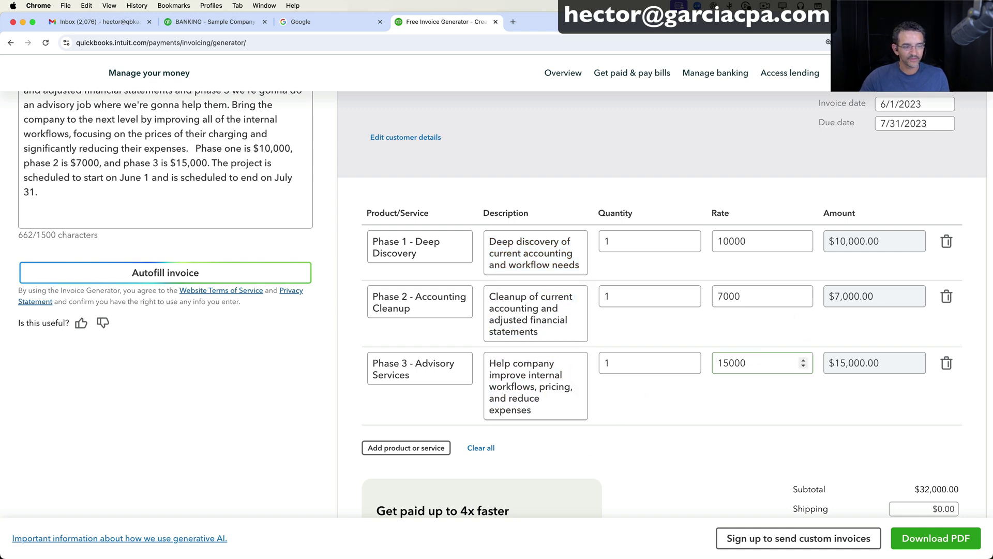
scroll(727, 389, "down", 5)
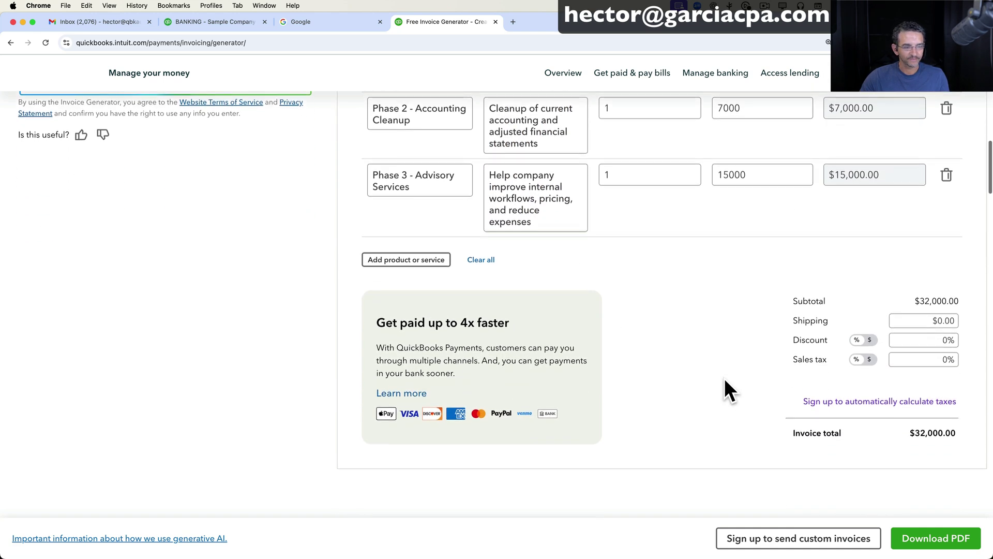
scroll(693, 347, "up", 10)
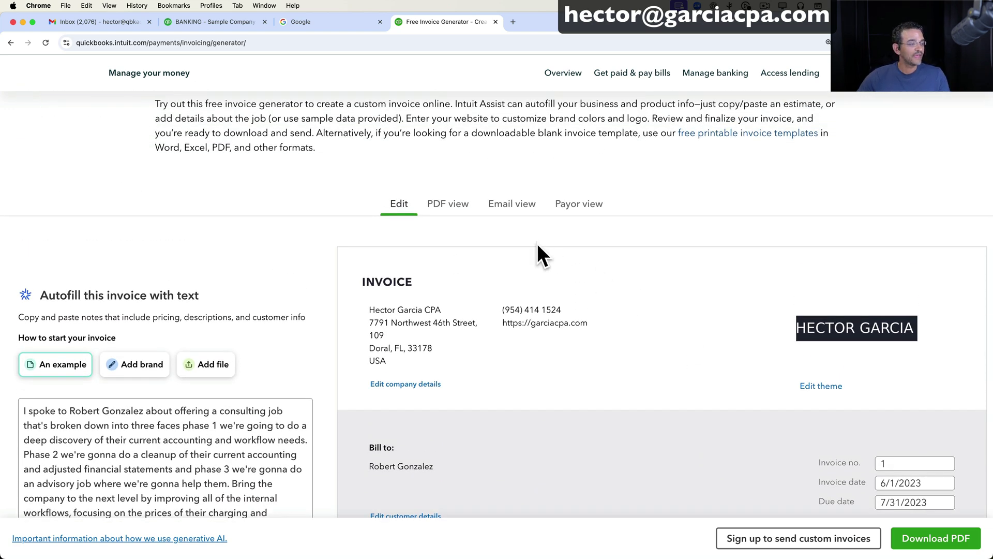
scroll(549, 326, "down", 2)
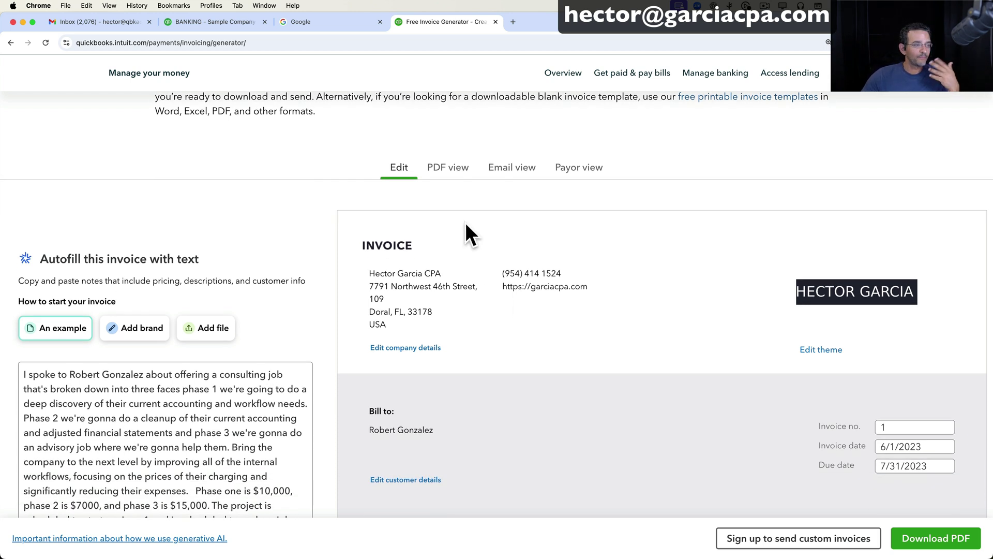
Preview the invoice as a PDF and as the customer's email.
left_click(445, 170)
scroll(504, 327, "down", 1)
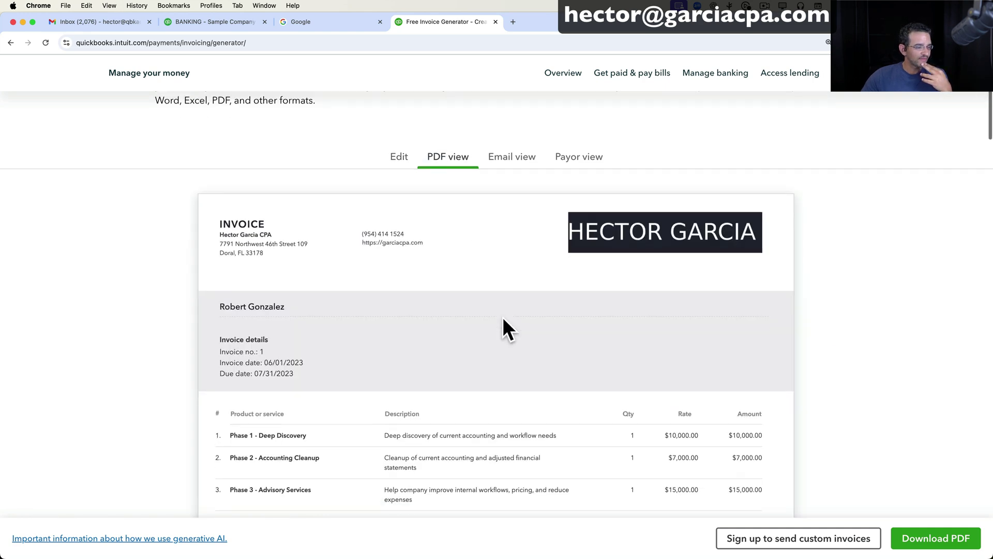
scroll(503, 318, "down", 8)
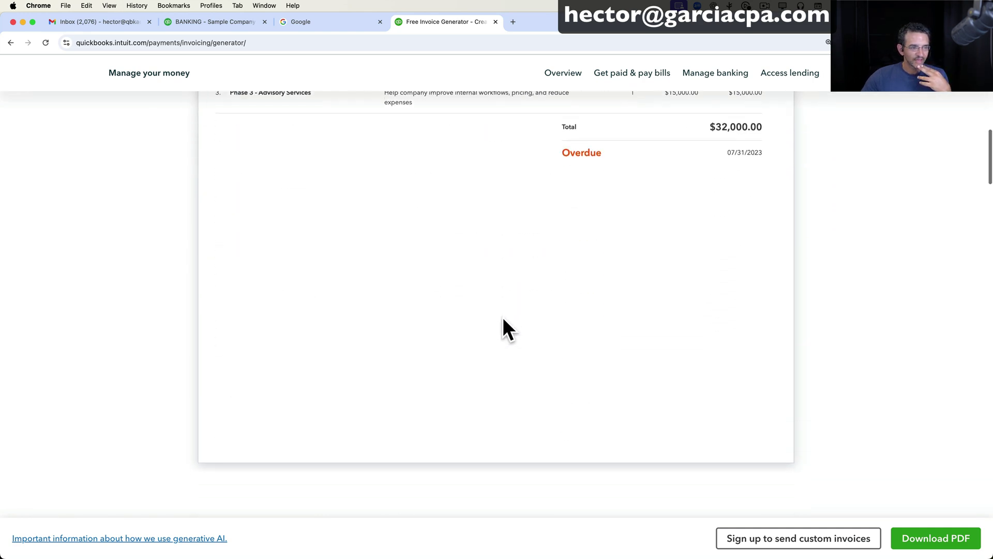
scroll(503, 318, "up", 10)
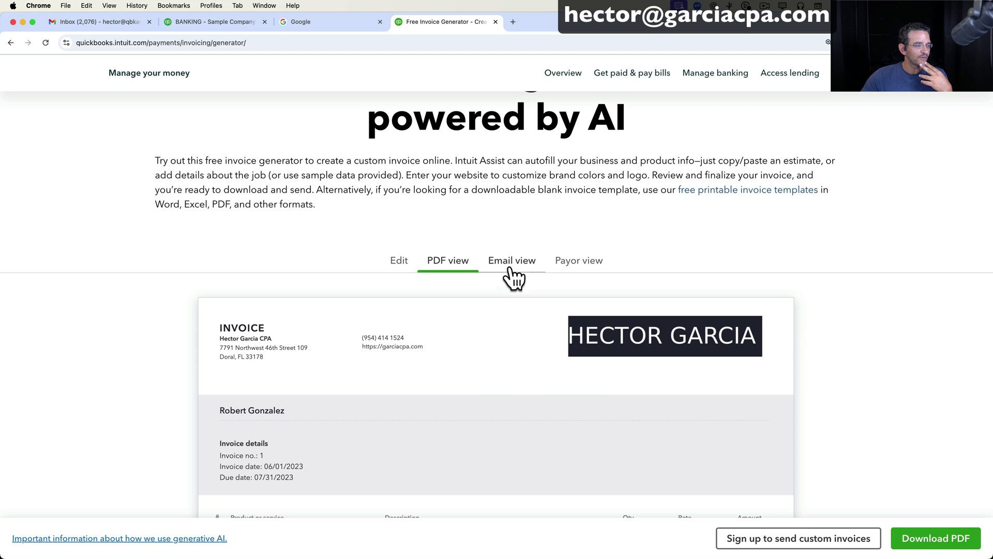
left_click(511, 270)
scroll(554, 326, "down", 4)
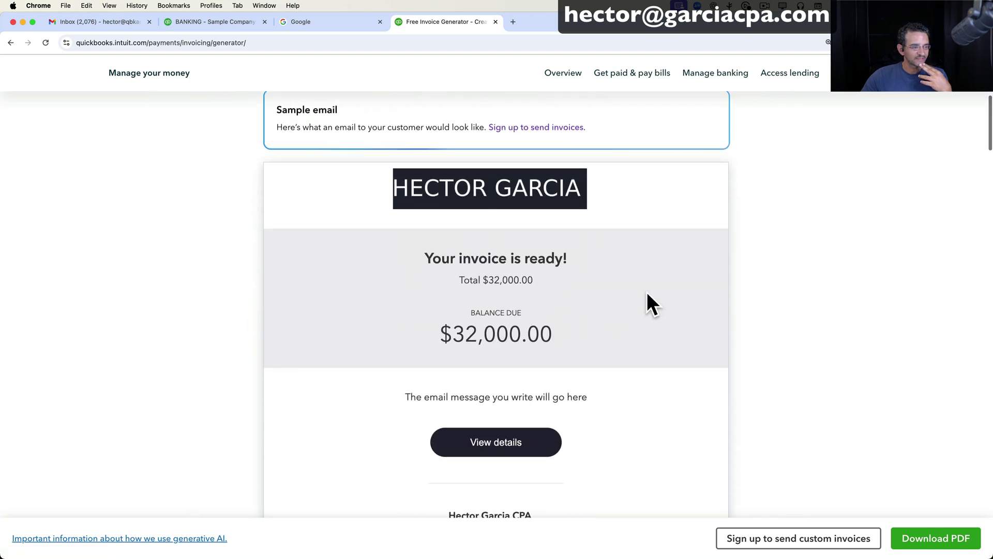
scroll(577, 357, "down", 5)
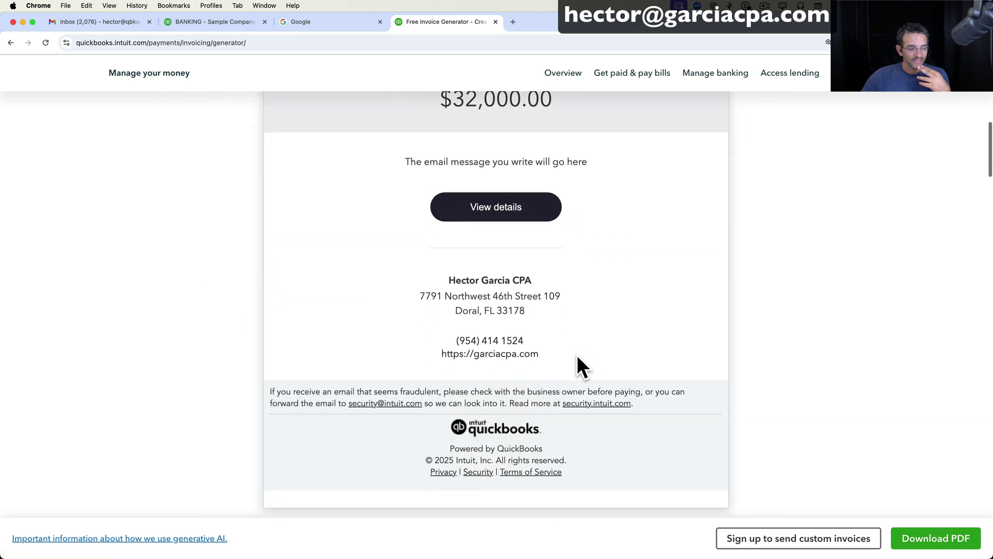
scroll(593, 281, "up", 15)
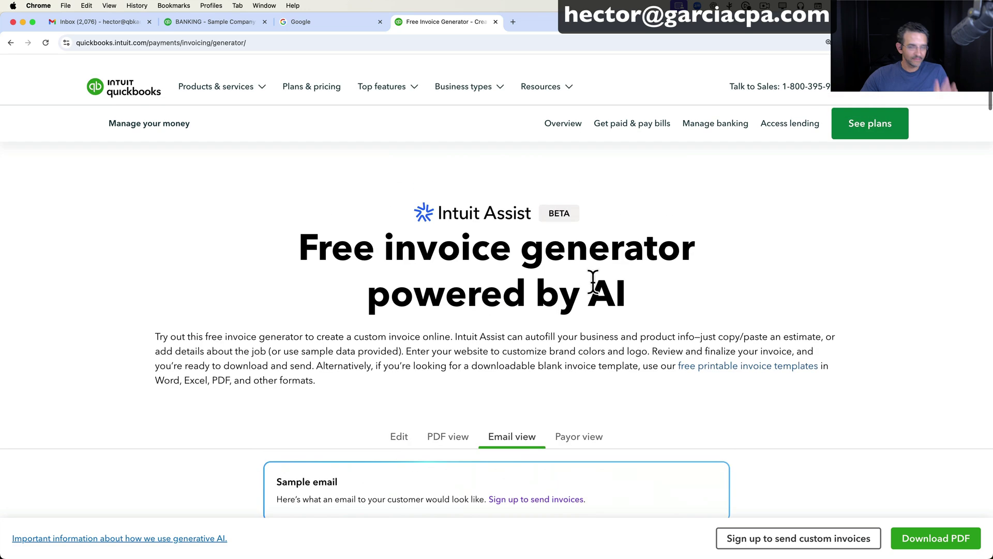
scroll(593, 280, "down", 1)
Preview the customer's online payment page, then return to the invoice editor.
left_click(579, 422)
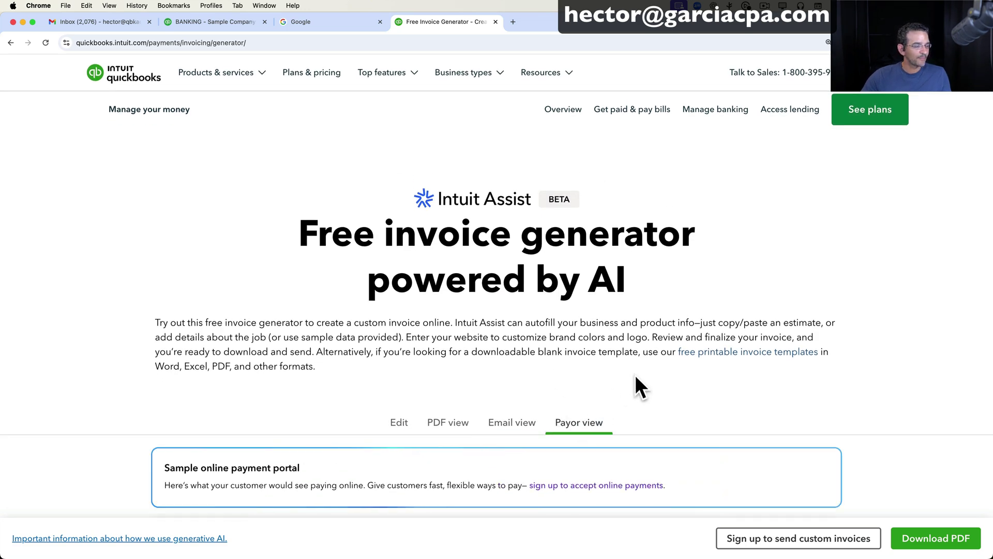
scroll(635, 374, "down", 8)
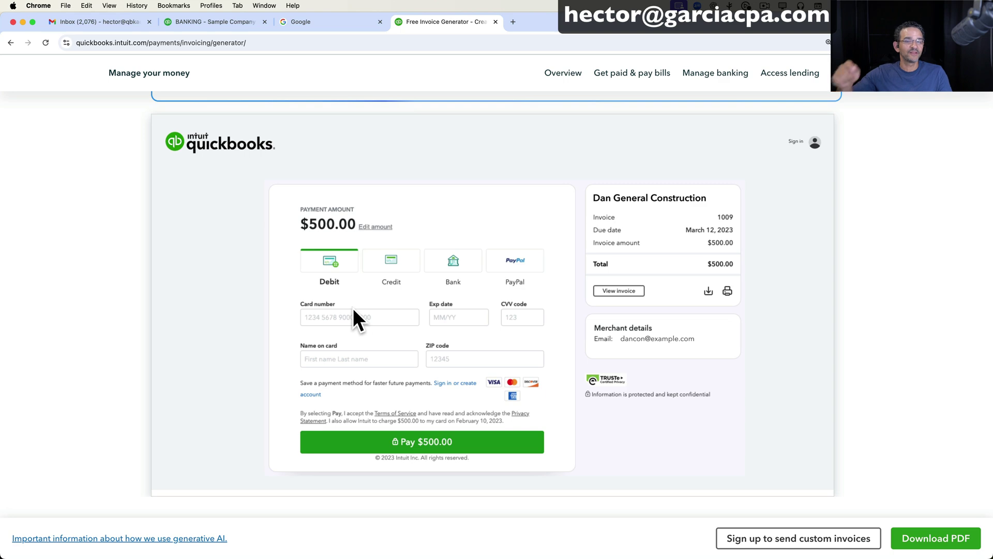
scroll(378, 213, "up", 7)
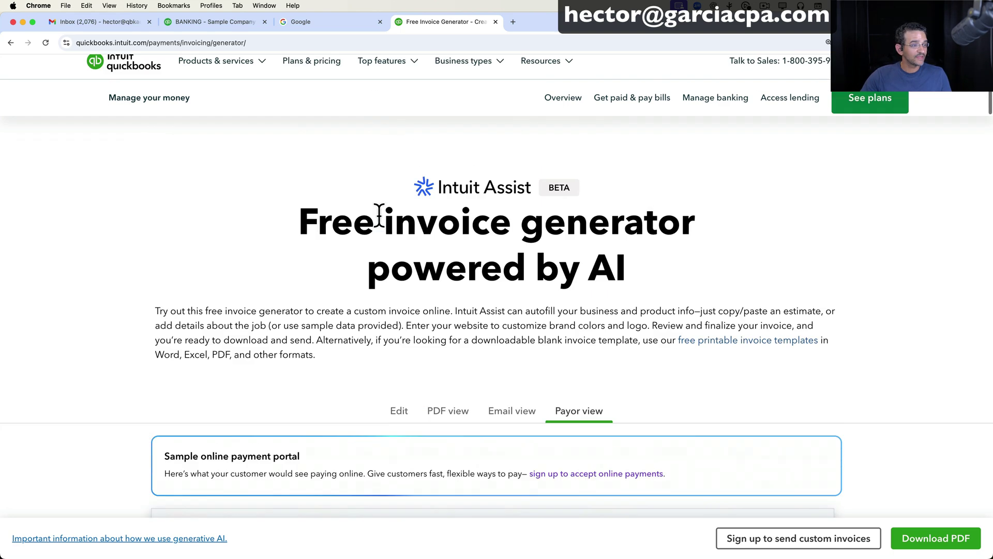
left_click(441, 410)
scroll(461, 383, "down", 3)
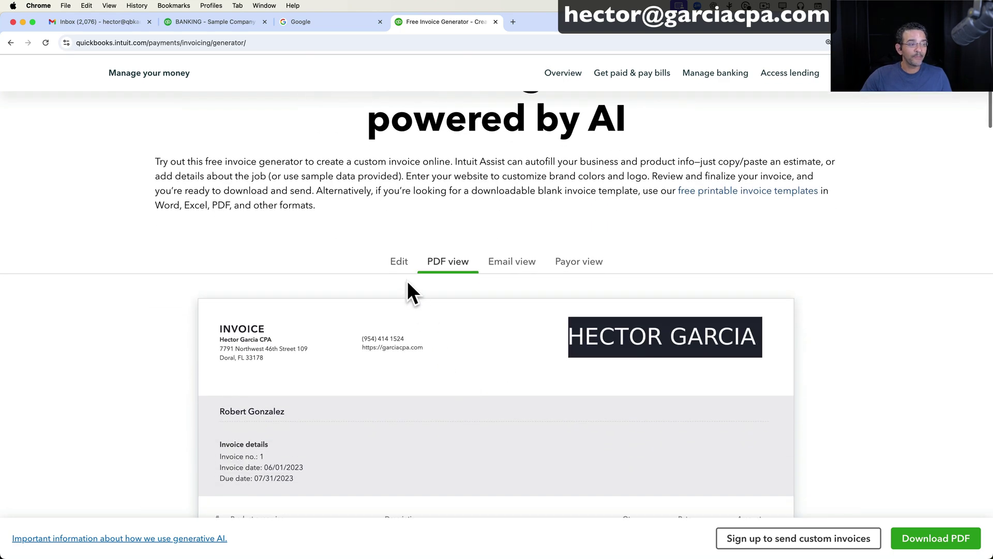
left_click(403, 274)
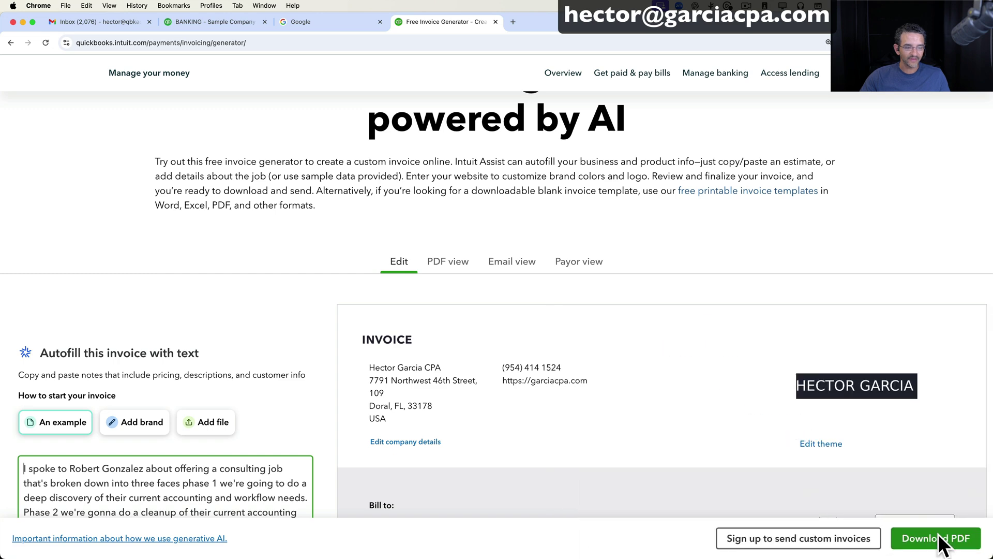
Download the $32,000 invoice PDF, zoom it to 150%, and go back to the generator tab.
left_click(938, 533)
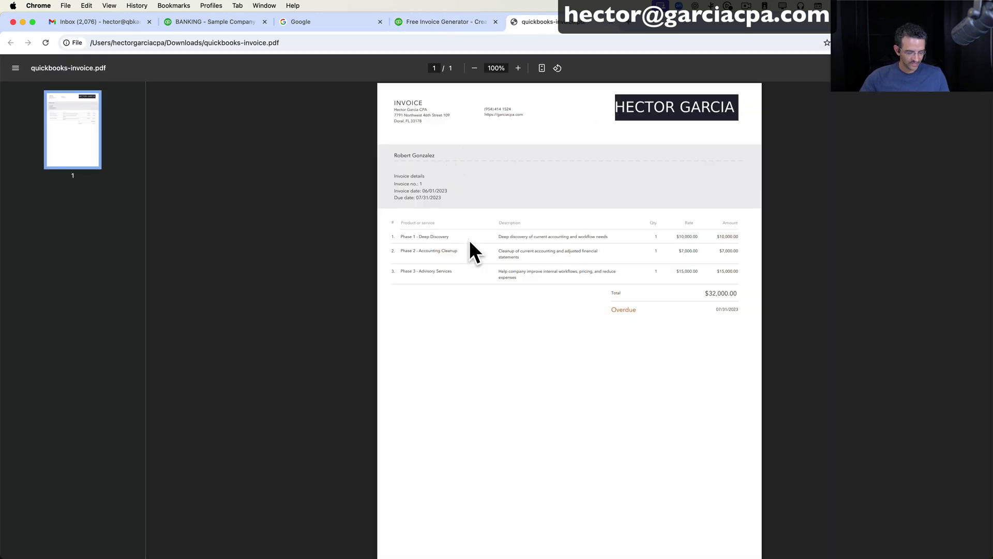
key("super+equal")
key("super+equal")
key("super+equal")
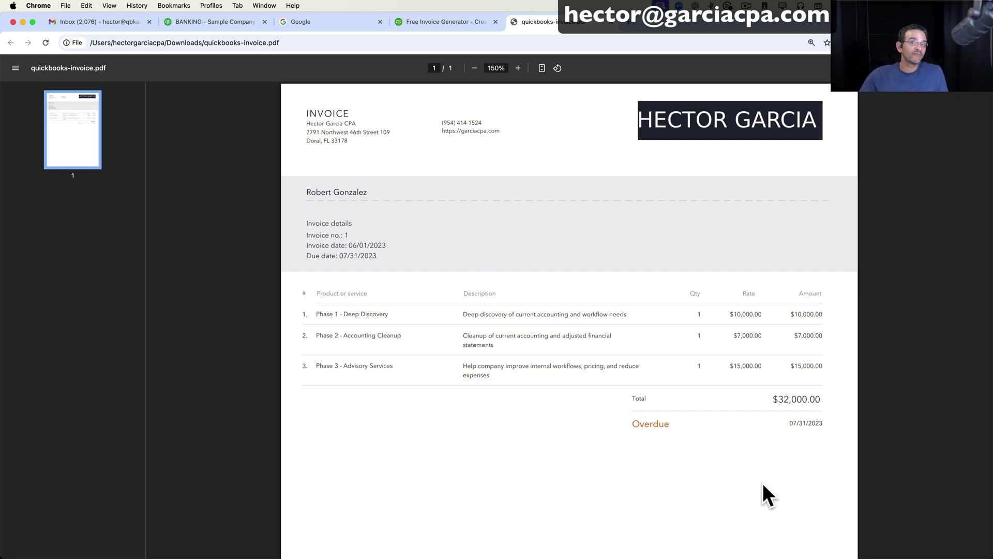
left_click(455, 21)
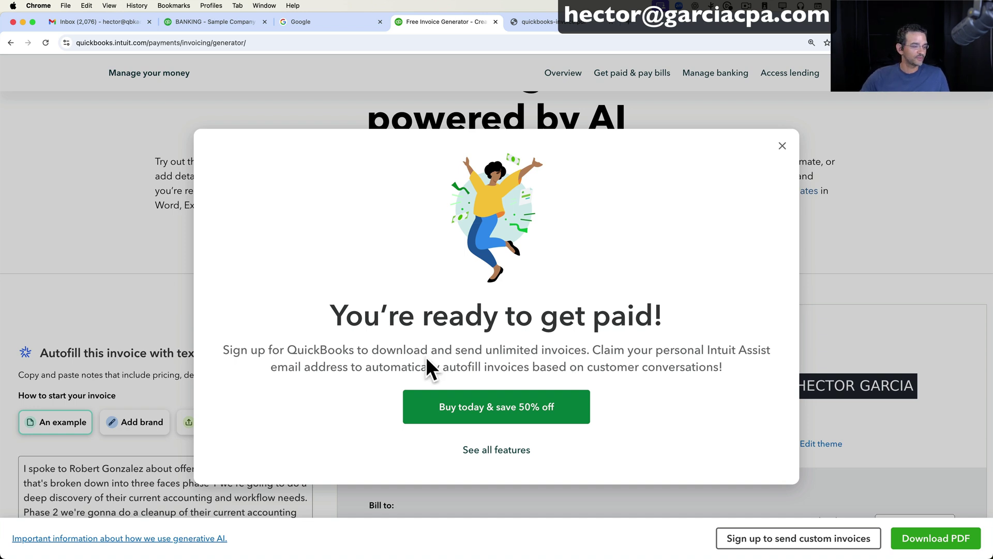
Highlight the sign-up prompt's autofill sentence and open the 50%-off QuickBooks plans page.
left_click_drag(383, 367, 746, 386)
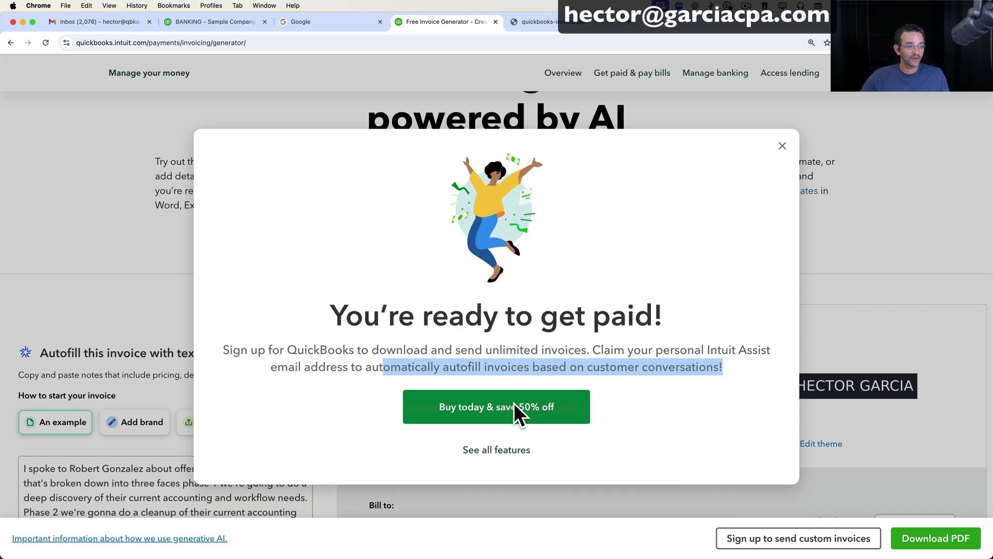
left_click(499, 408)
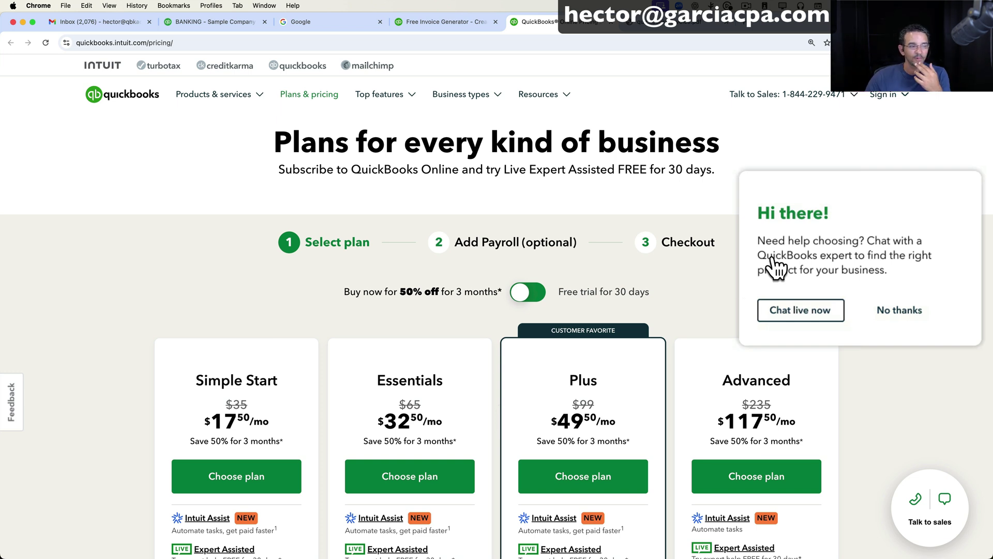
Decline the chat invitation and close the invoice generator's sign-up offer.
left_click(896, 313)
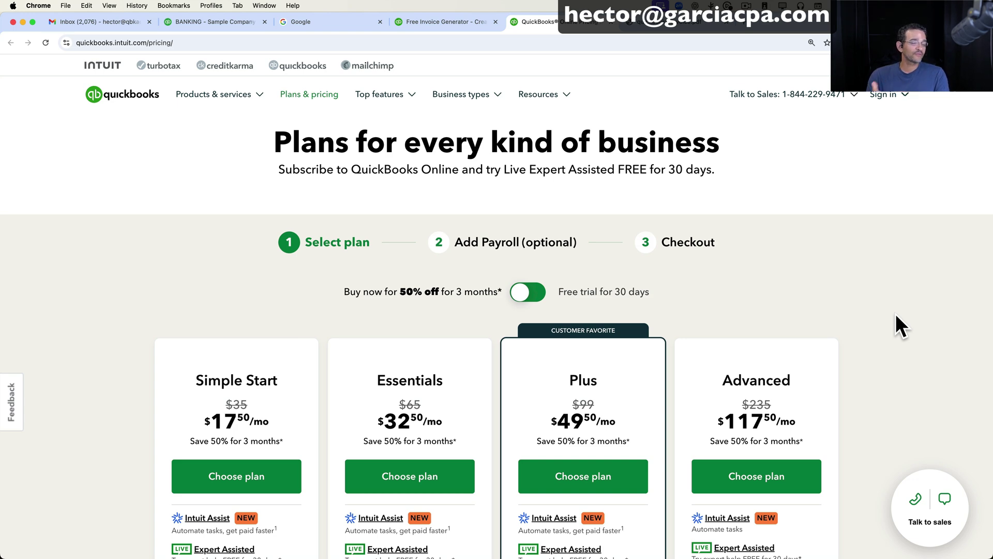
left_click(445, 23)
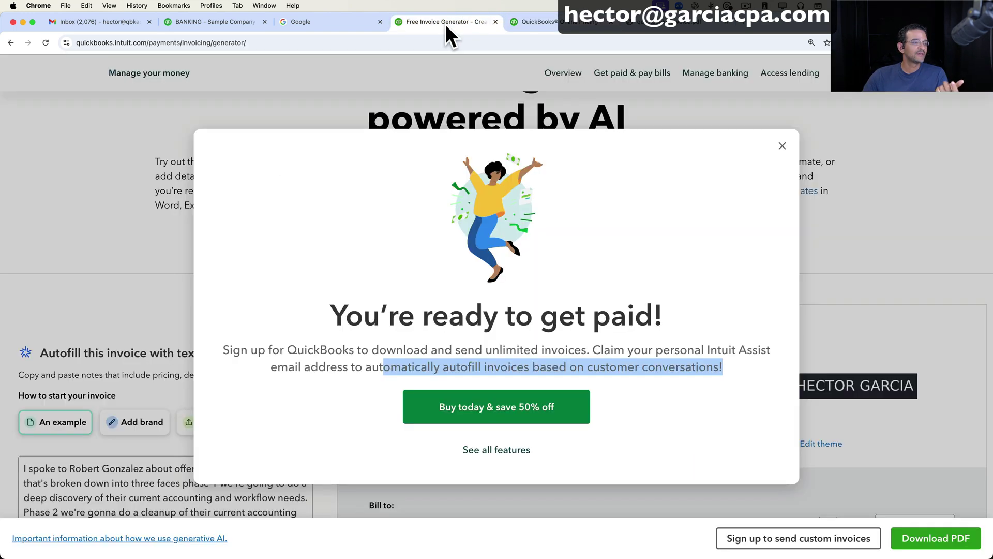
left_click(782, 146)
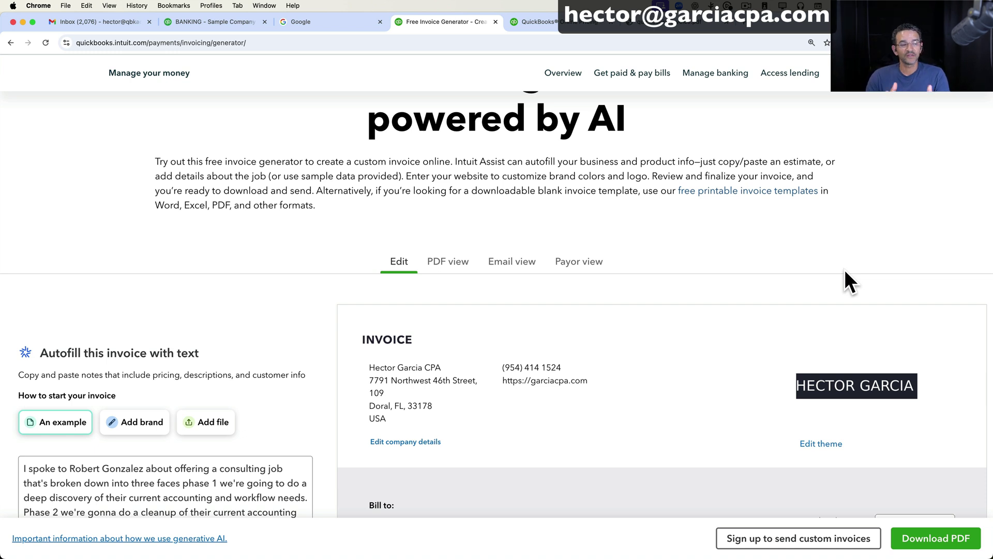
Scroll through the autofill notes and the $10,000, $7,000 and $15,000 line items.
scroll(675, 404, "down", 6)
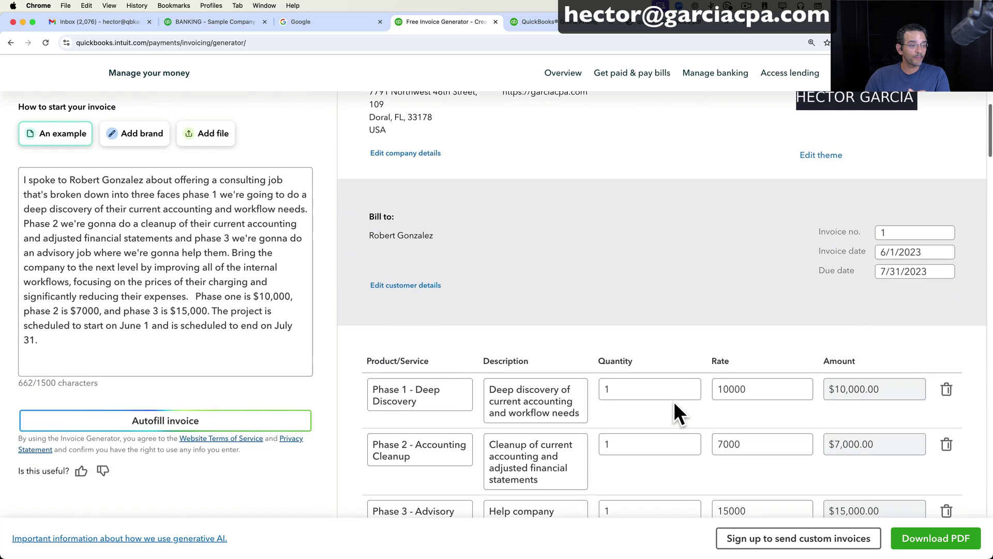
scroll(258, 200, "up", 2)
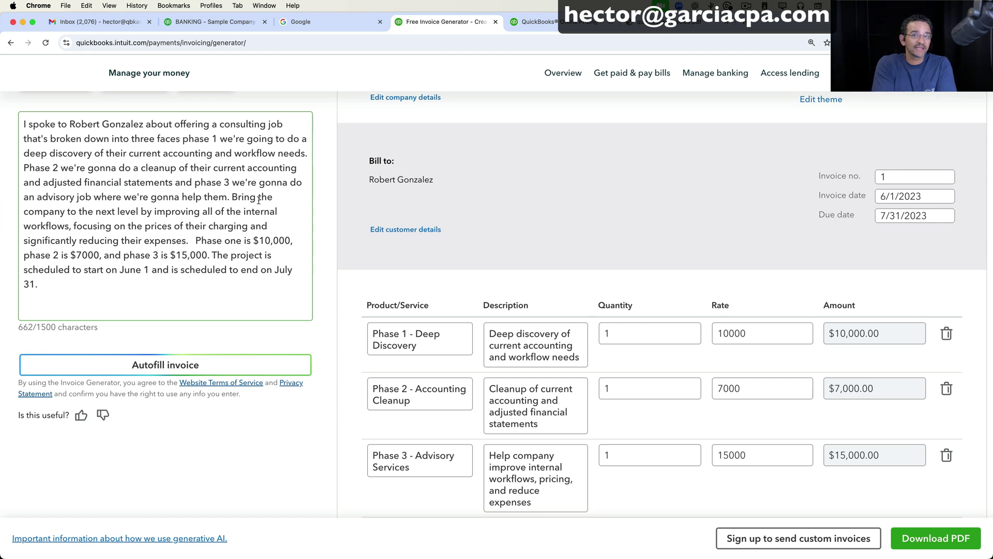
scroll(537, 403, "up", 5)
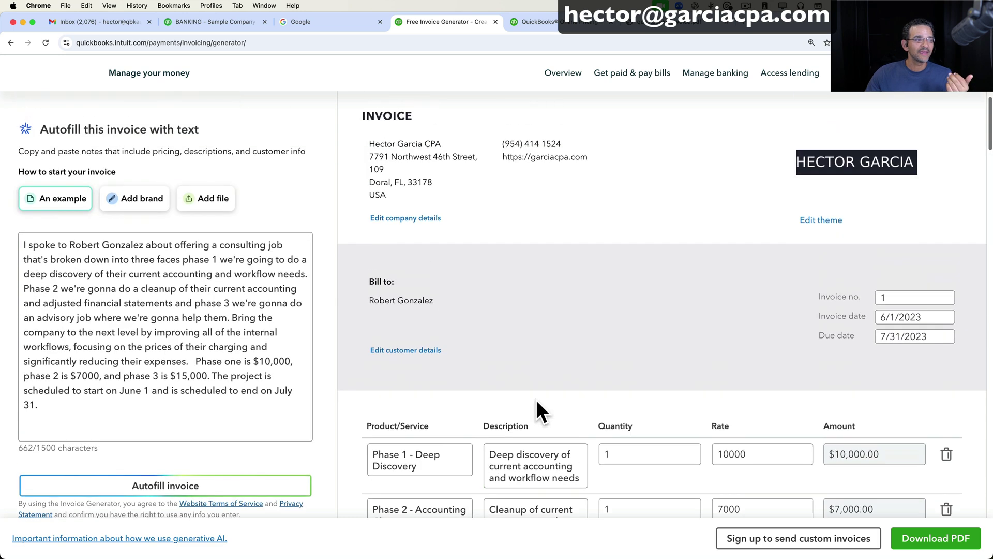
scroll(537, 403, "down", 3)
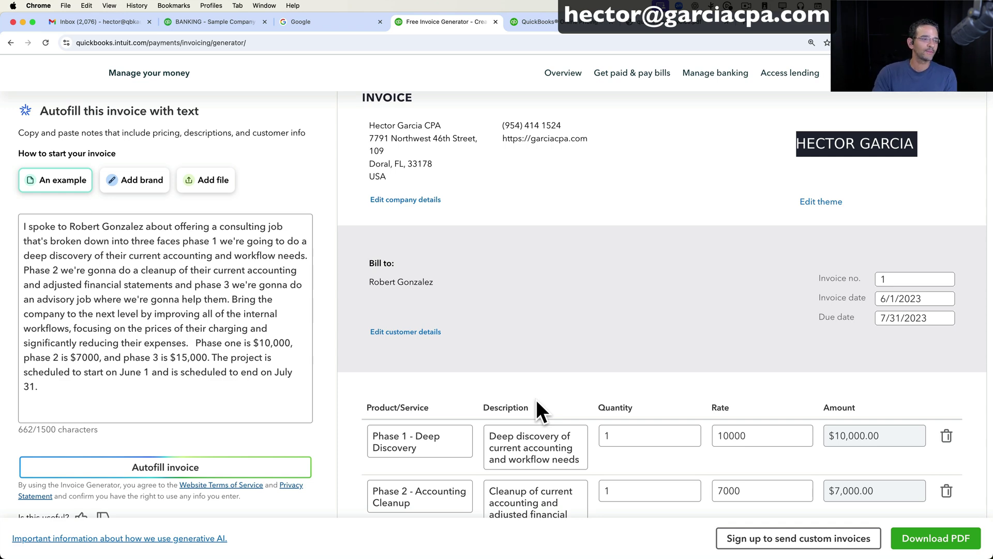
scroll(537, 400, "down", 1)
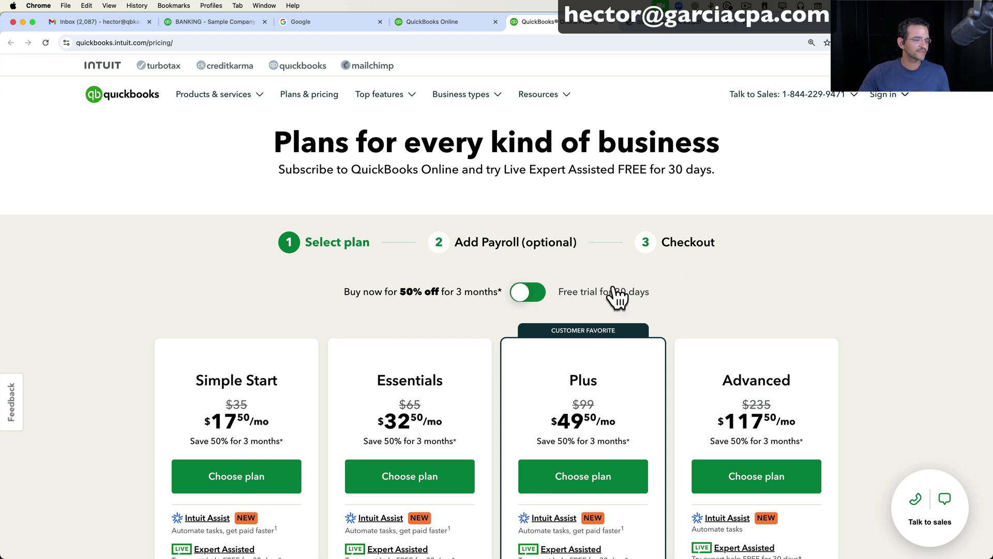
Compare Free trial and 50% off plan prices, then move to the QuickBooks Online page.
left_click(541, 294)
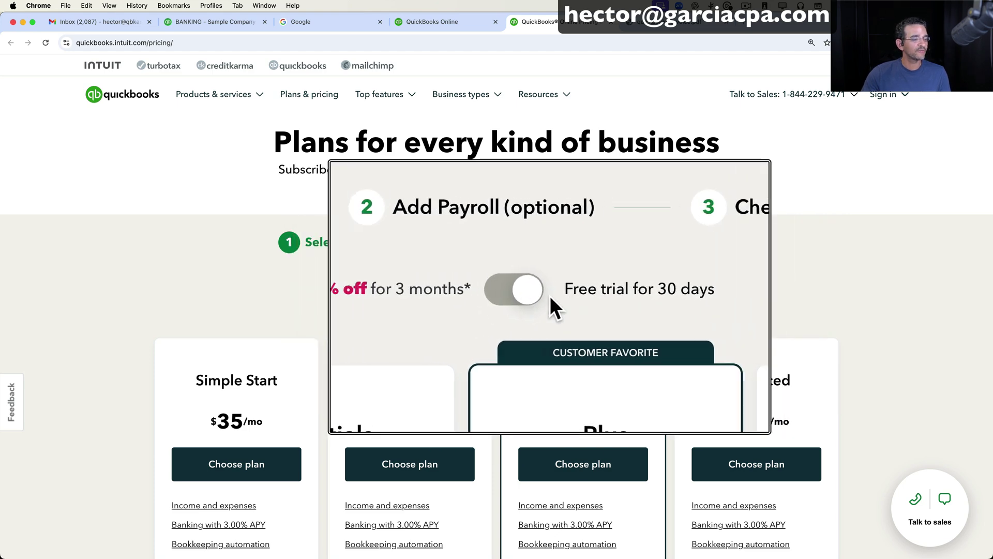
left_click(527, 293)
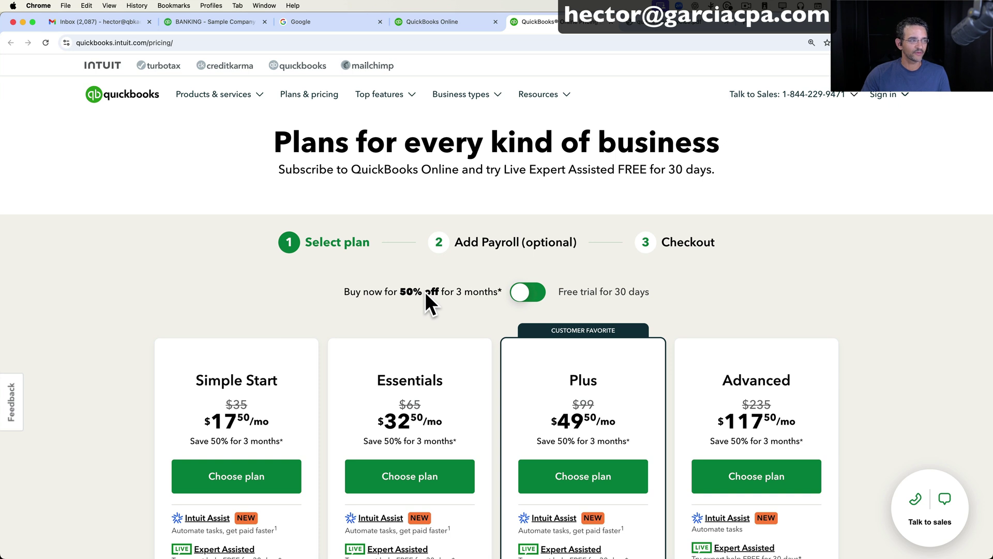
left_click(477, 26)
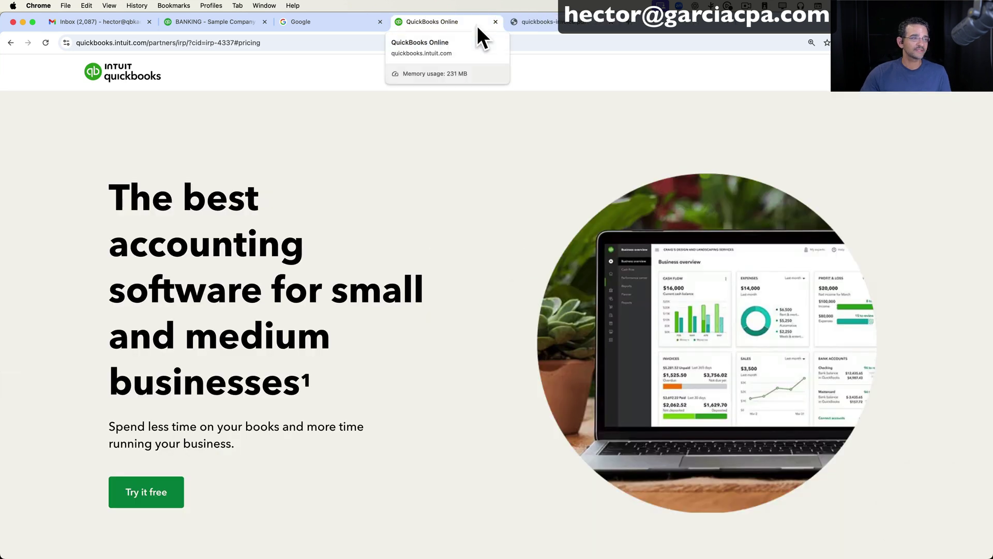
View the Choose a plan prices, then return to the invoice generator.
left_click(261, 43)
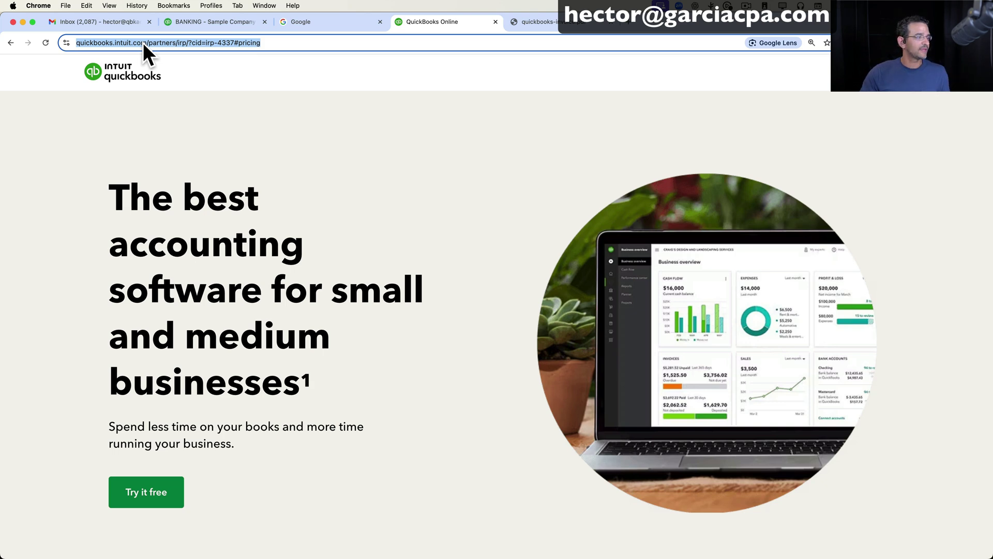
left_click(155, 491)
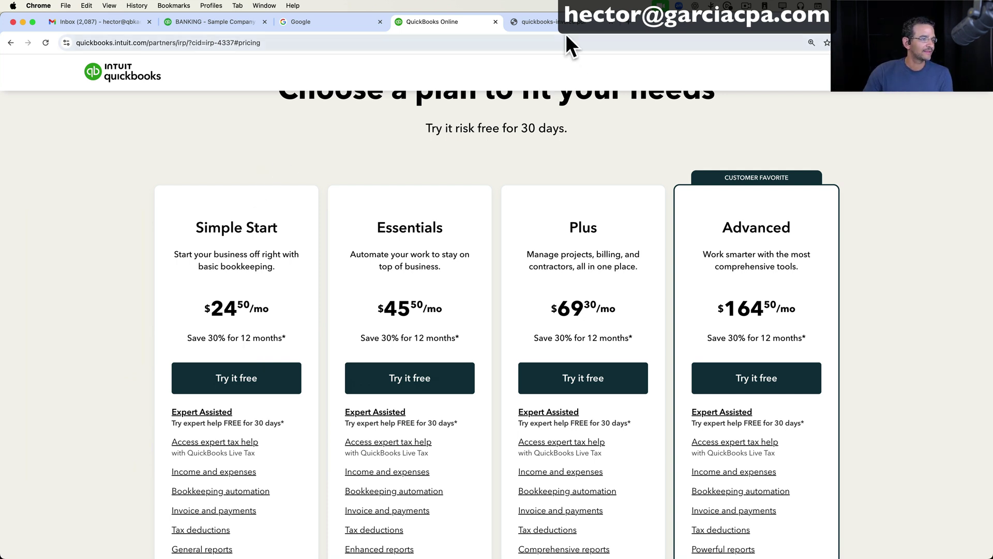
left_click(10, 42)
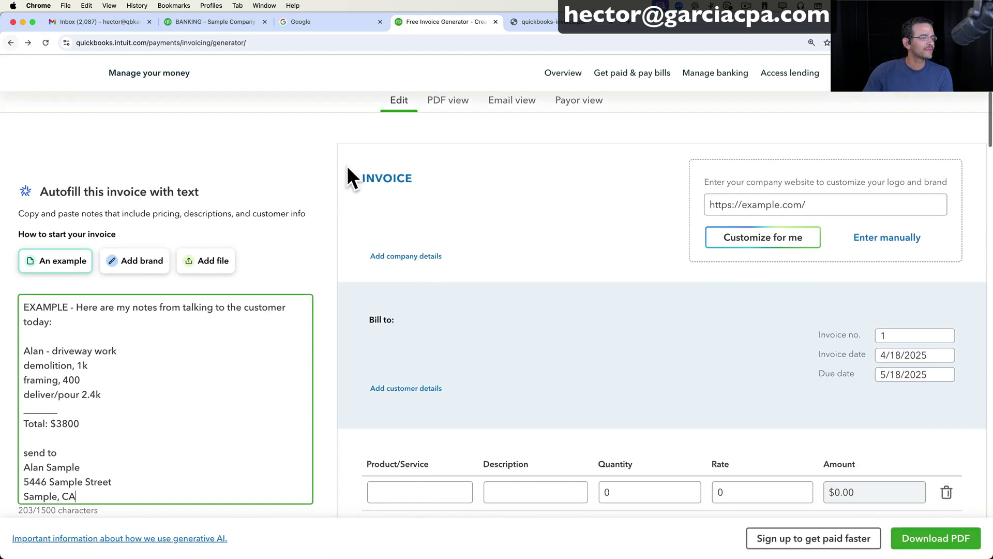